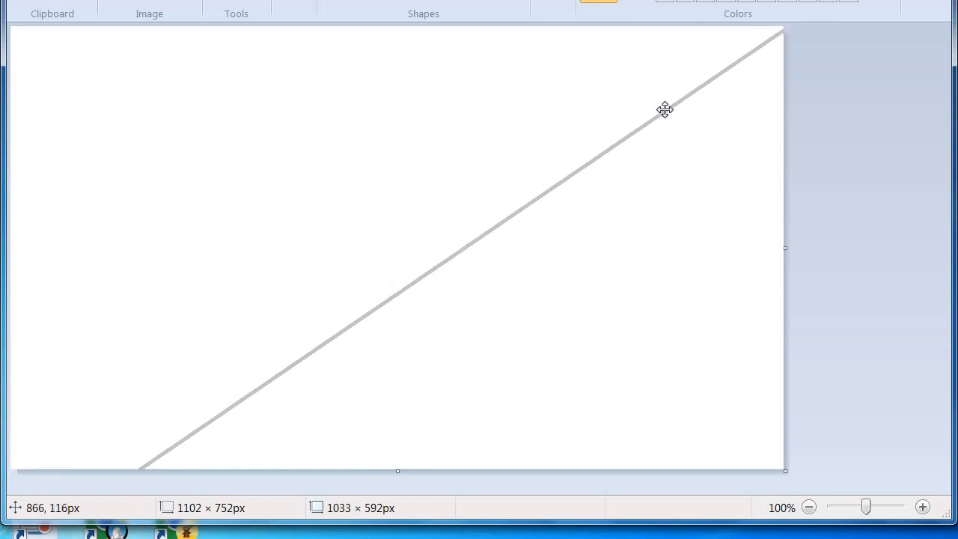
# Draw a dark gray diagonal line across the upper-left part of the canvas, roughly parallel to the light gray line
pyautogui.click(814, 105)
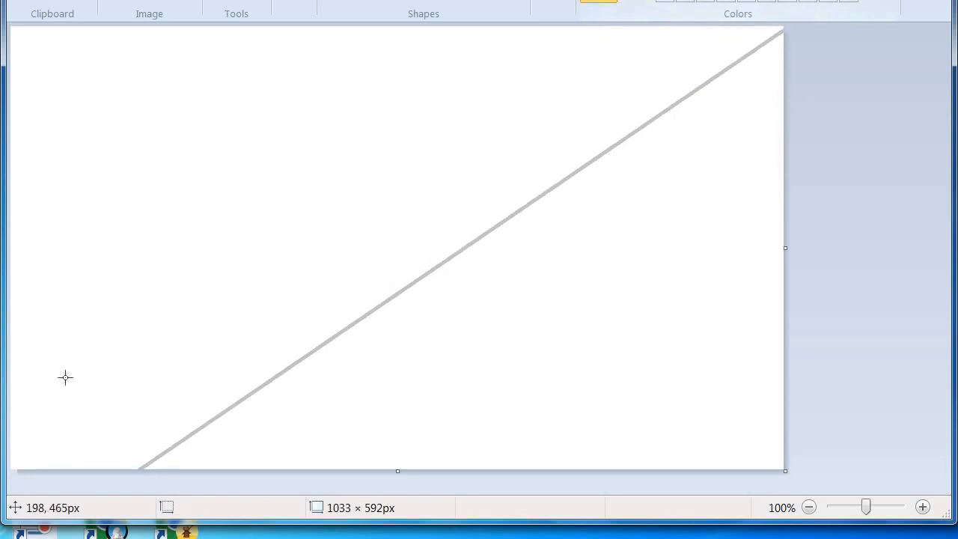
pyautogui.moveTo(12, 376)
pyautogui.mouseDown()
pyautogui.moveTo(79, 303)
pyautogui.moveTo(544, 0)
pyautogui.mouseUp()
pyautogui.click(662, 92)
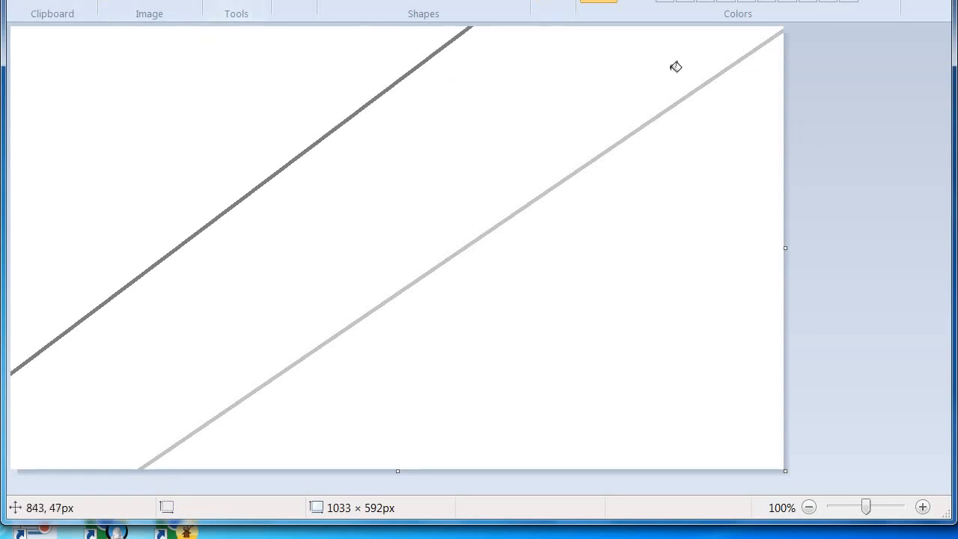
# Fill the area below the lower line light gray, the middle band dark gray and the upper-left corner black
pyautogui.click(691, 135)
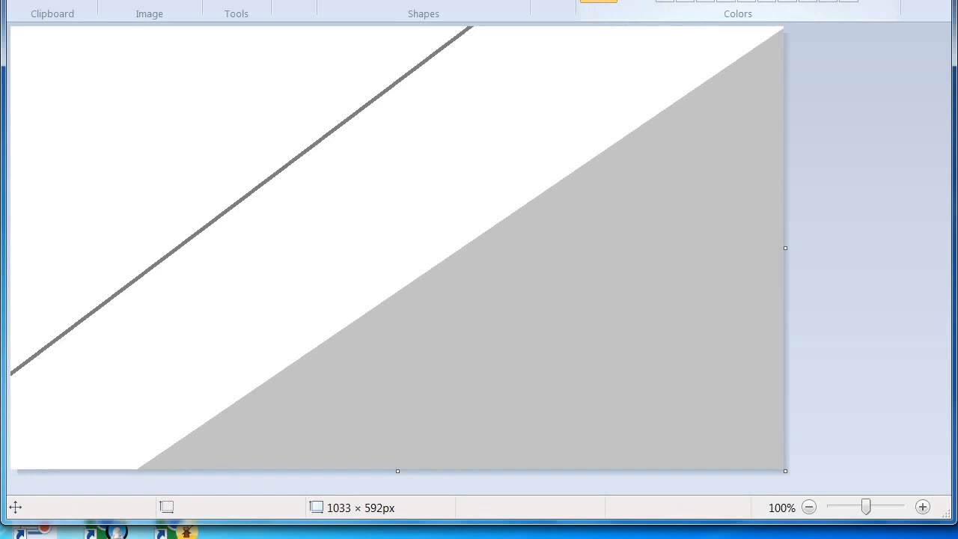
pyautogui.click(576, 63)
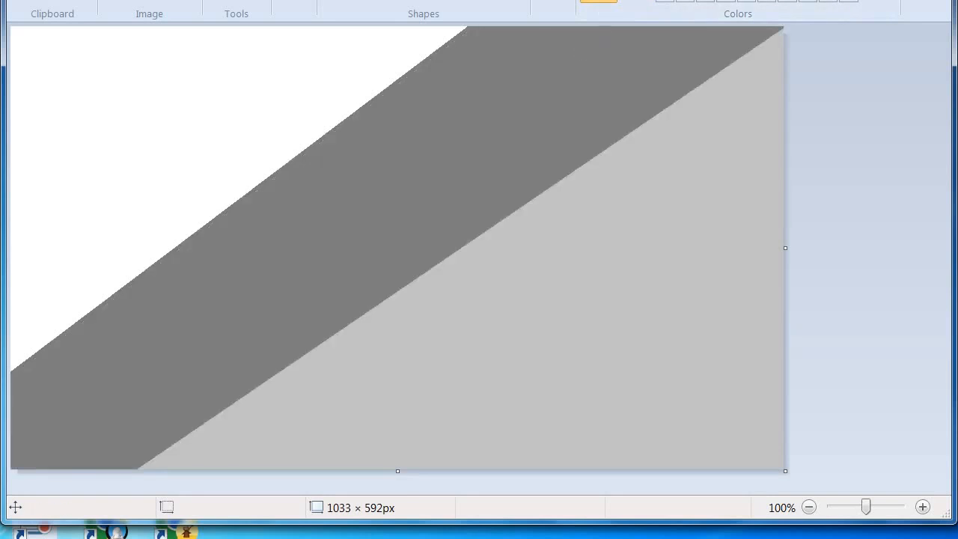
pyautogui.click(305, 110)
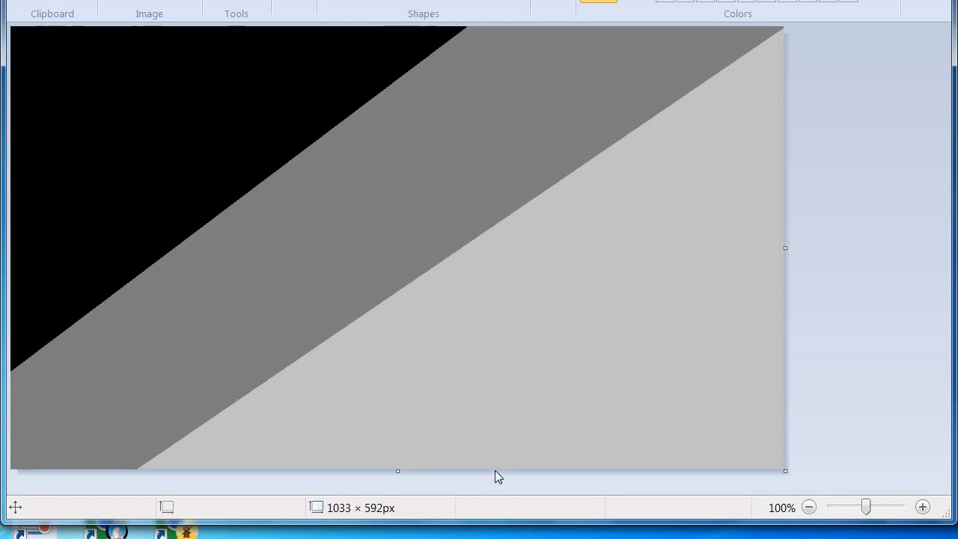
# Draw a white diagonal line spanning about 547 × 661 px across the canvas's lower-right corner and fill the corner beyond it white
pyautogui.moveTo(491, 464); pyautogui.dragTo(893, 0)
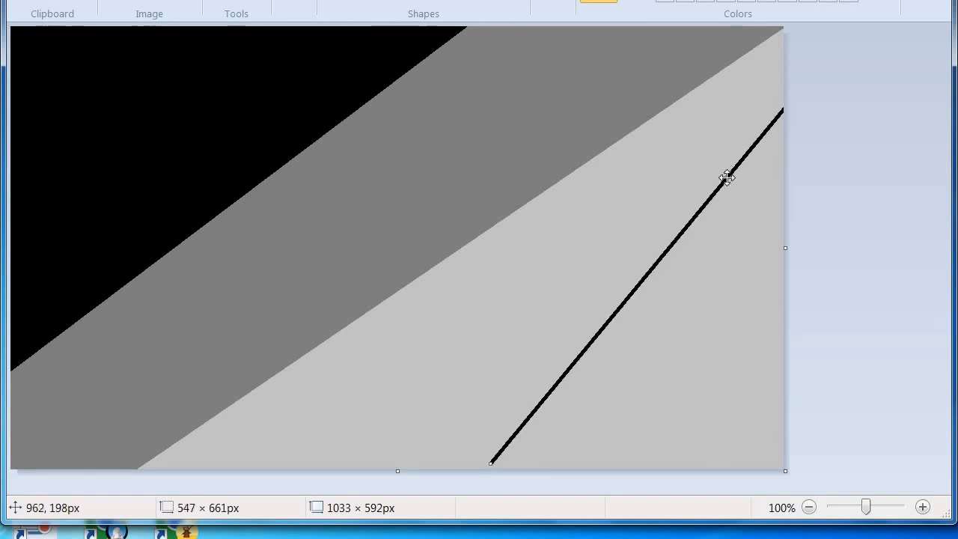
pyautogui.moveTo(730, 174); pyautogui.dragTo(715, 275)
pyautogui.click(664, 0)
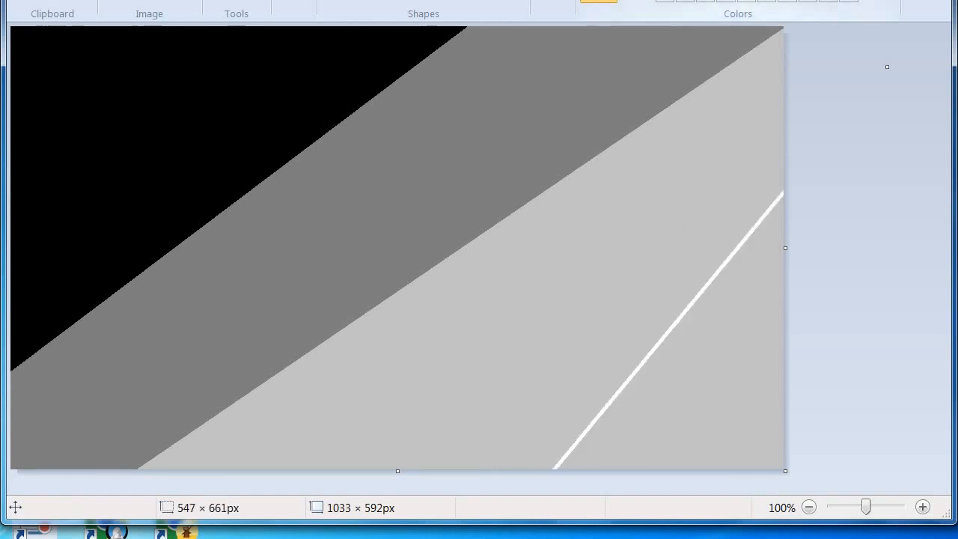
pyautogui.click(866, 250)
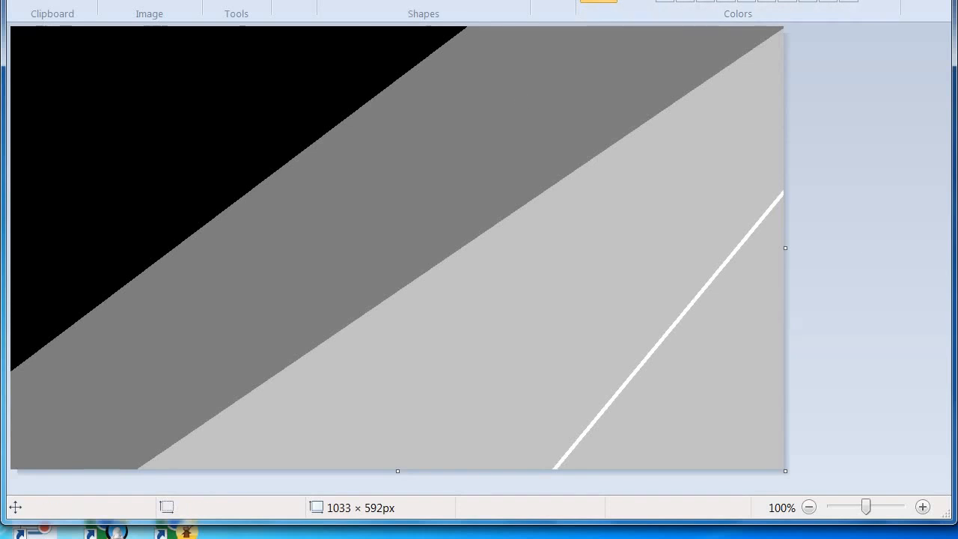
pyautogui.click(766, 352)
# Copy the horizontal size value, 1033, and resize the image to 1 pixel wide without maintaining the aspect ratio
pyautogui.click(120, 2)
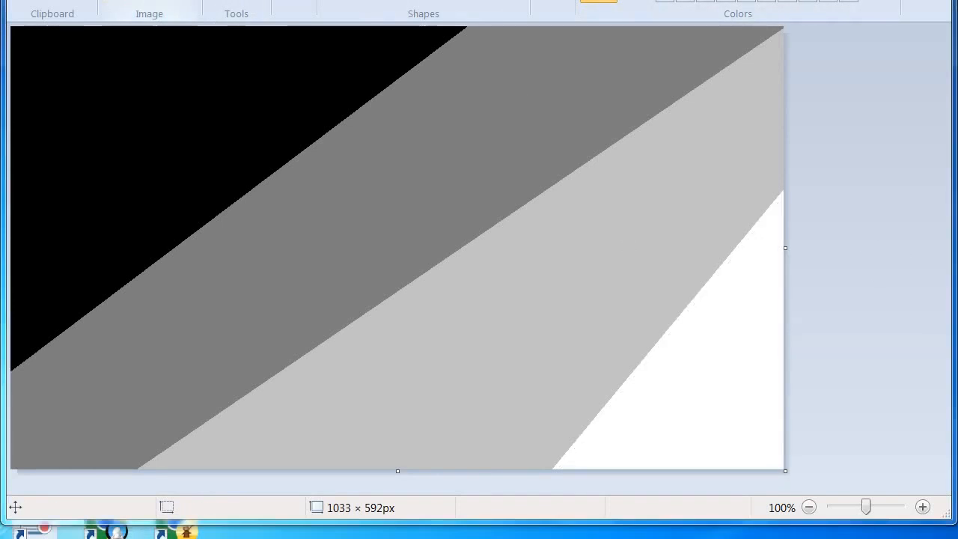
pyautogui.click(197, 50)
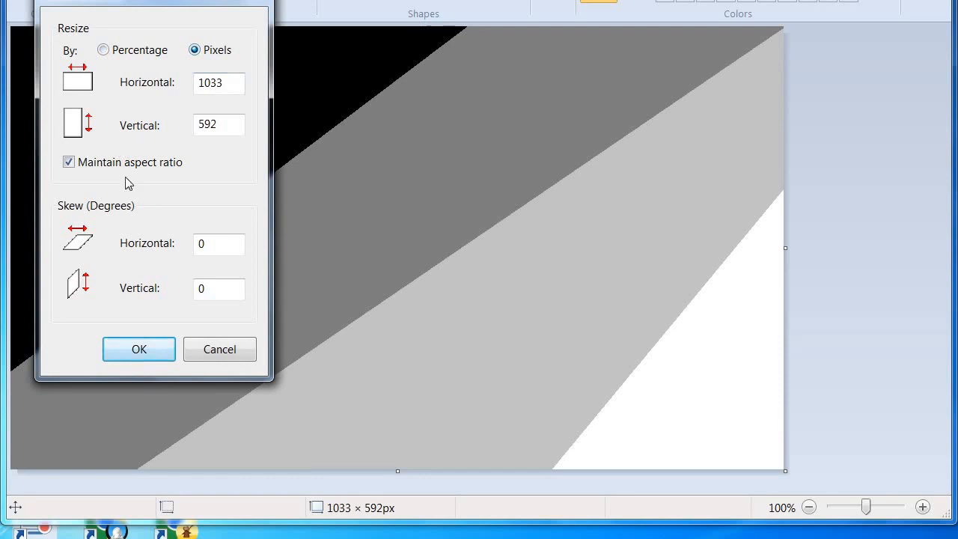
pyautogui.click(134, 163)
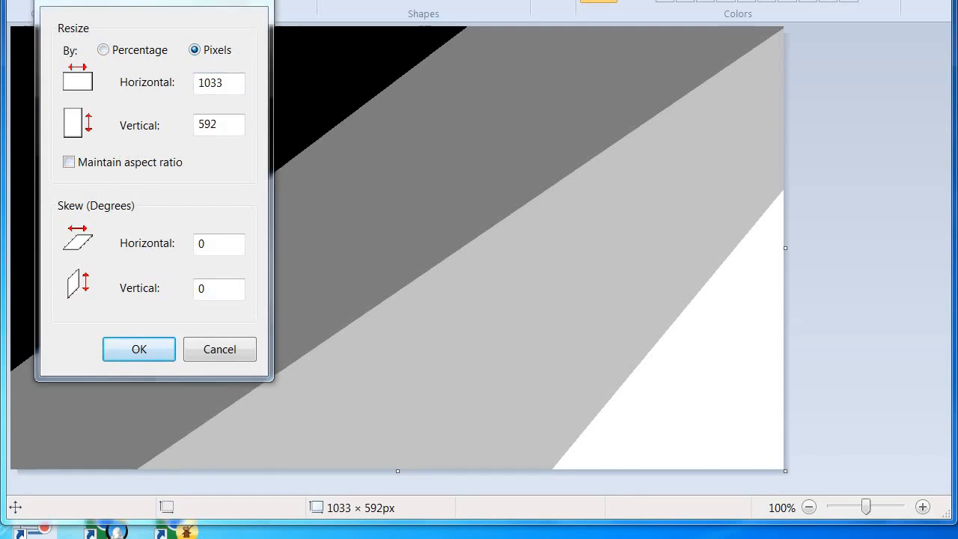
pyautogui.click(234, 89)
pyautogui.doubleClick(234, 89)
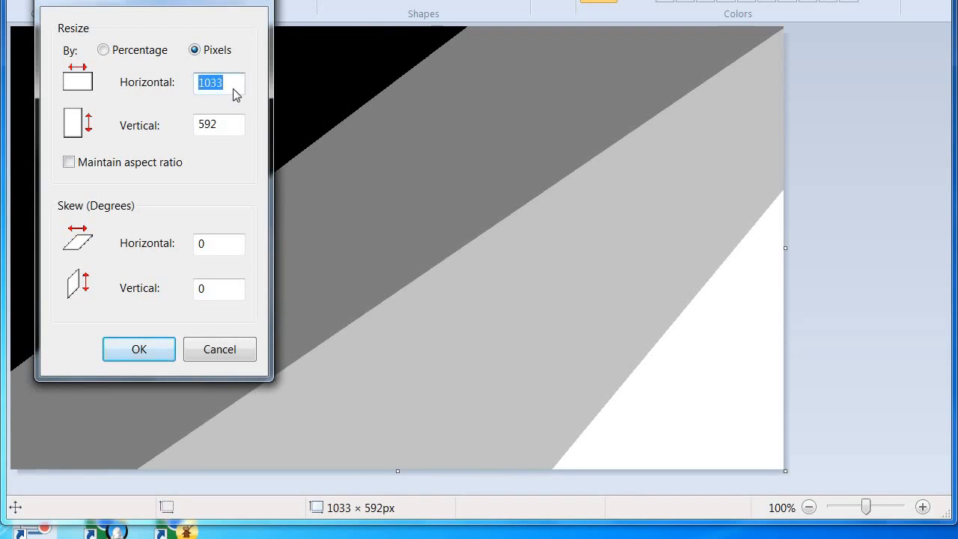
pyautogui.rightClick(234, 88)
pyautogui.click(293, 142)
pyautogui.write('1')
pyautogui.press('Return')
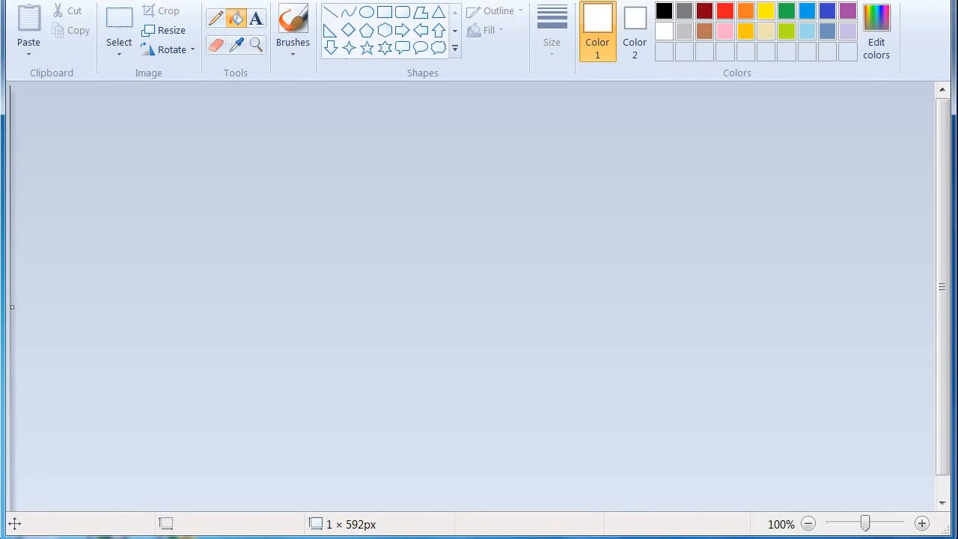
# Stretch the image to 1033 pixels wide with the copied horizontal value, without maintaining the aspect ratio
pyautogui.click(176, 30)
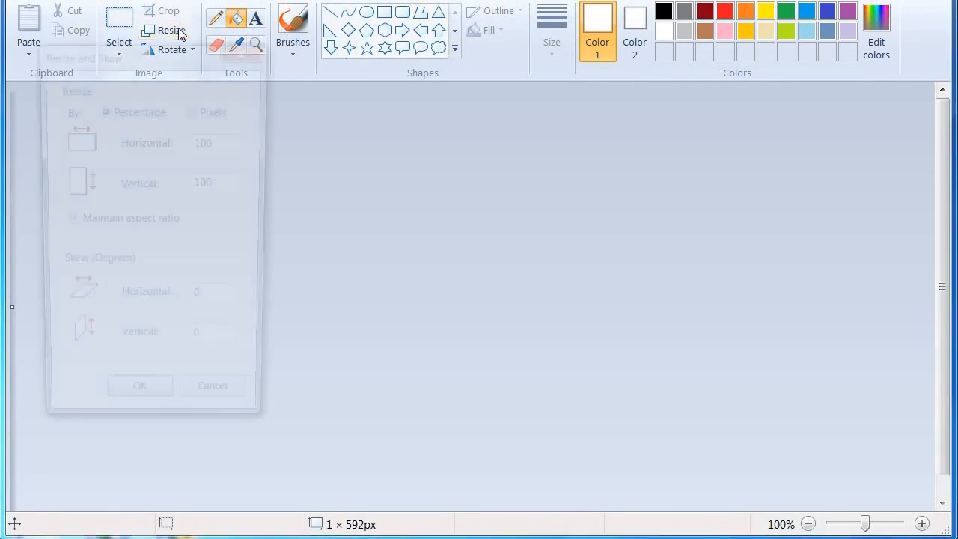
pyautogui.click(200, 114)
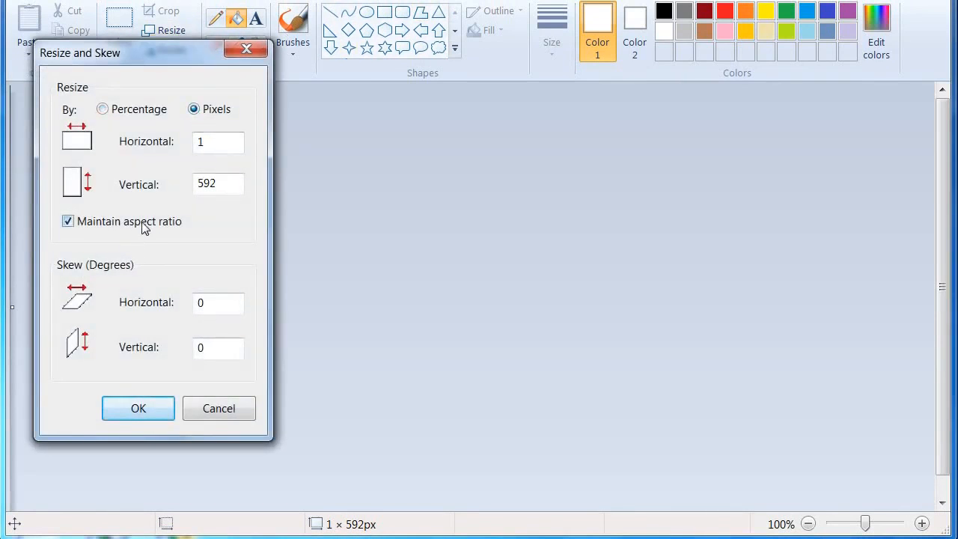
pyautogui.rightClick(223, 150)
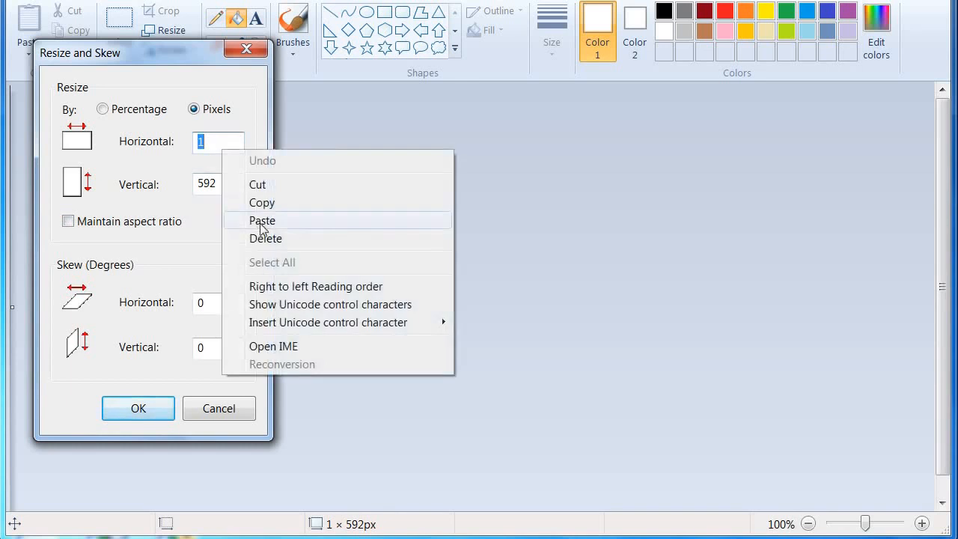
pyautogui.click(258, 218)
pyautogui.click(137, 409)
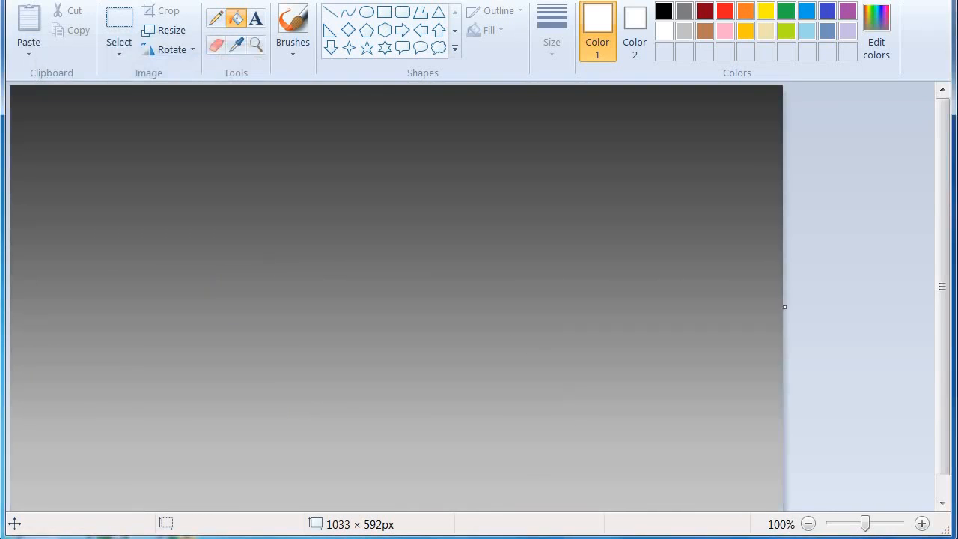
pyautogui.moveTo(484, 534); pyautogui.dragTo(484, 538)
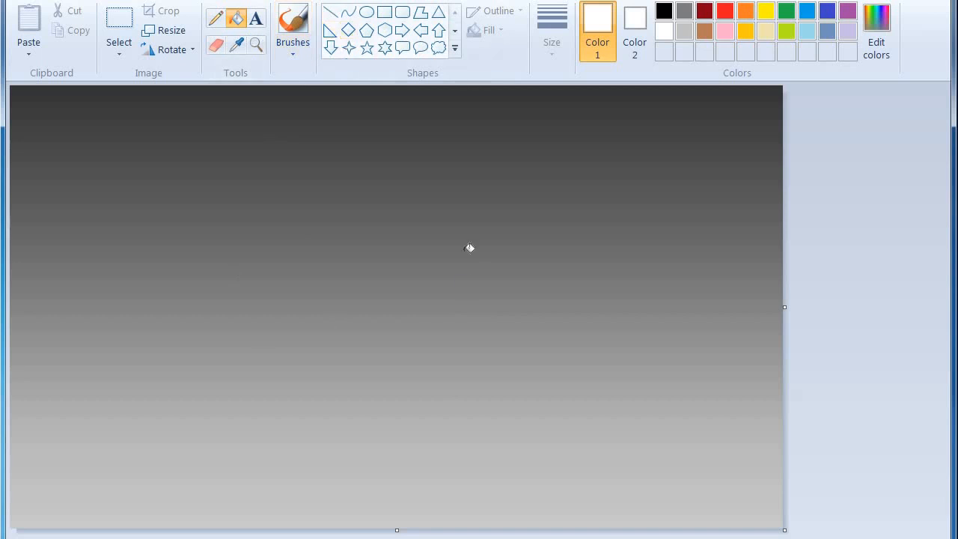
# Draw a near-circular white ellipse with a solid color fill as a moon and place it near the canvas's upper middle
pyautogui.click(366, 12)
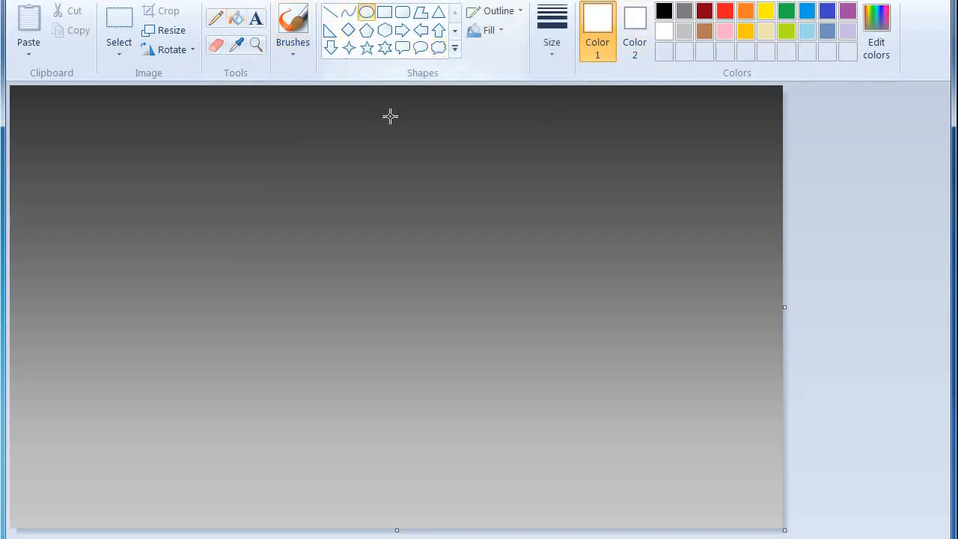
pyautogui.moveTo(411, 165); pyautogui.dragTo(534, 279)
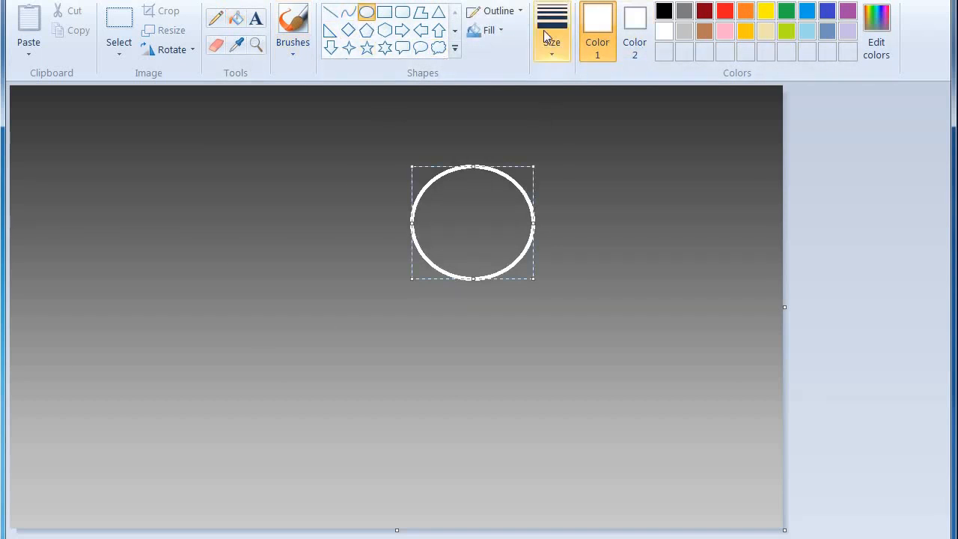
pyautogui.click(488, 30)
pyautogui.click(509, 93)
pyautogui.click(489, 30)
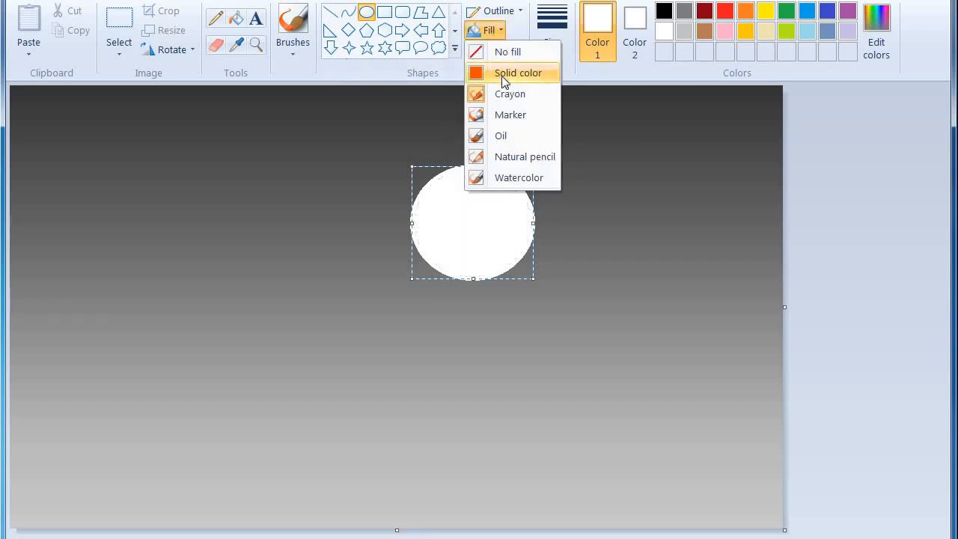
pyautogui.click(506, 80)
pyautogui.moveTo(475, 226); pyautogui.dragTo(397, 182)
pyautogui.click(816, 233)
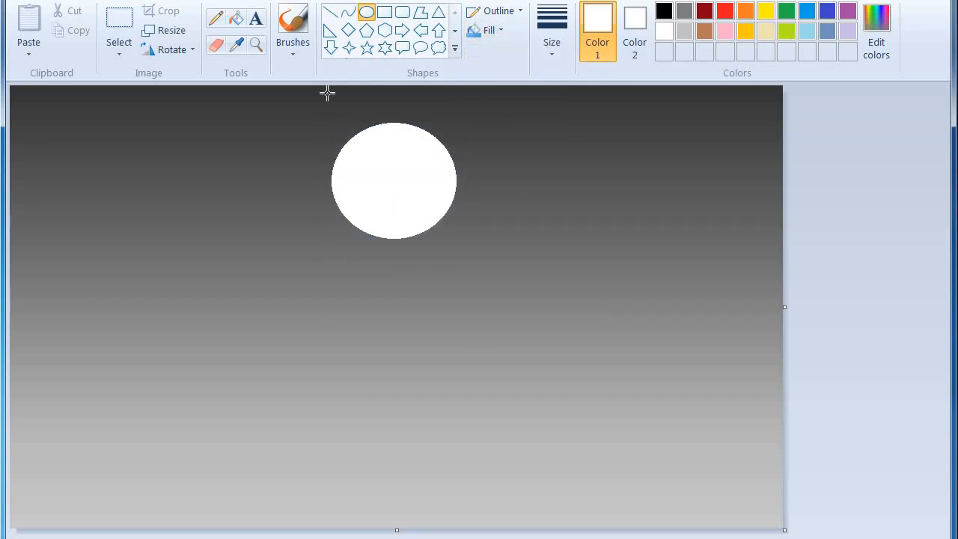
# Paint solid black ground with rounded bush-like bumps along the bottom of the canvas using the round brush
pyautogui.click(286, 35)
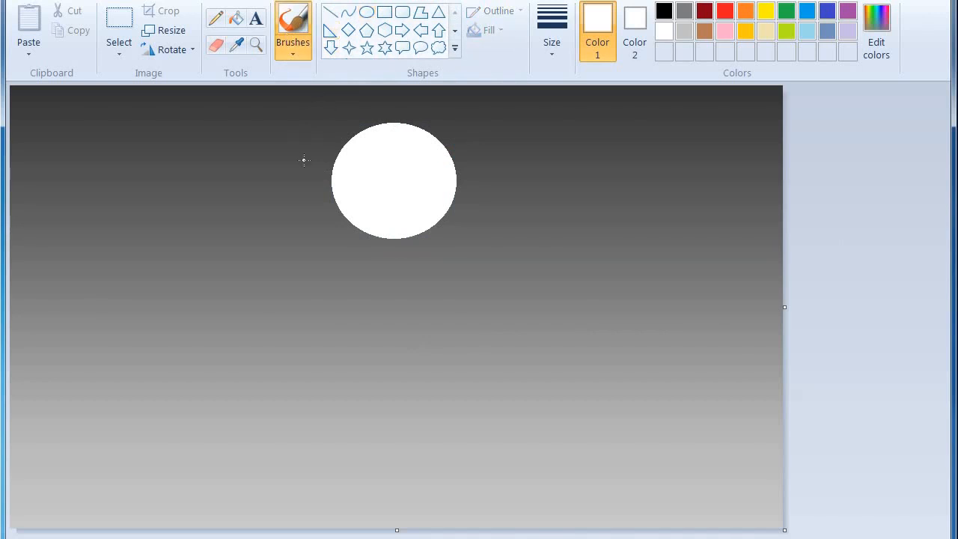
pyautogui.moveTo(304, 159); pyautogui.dragTo(304, 159)
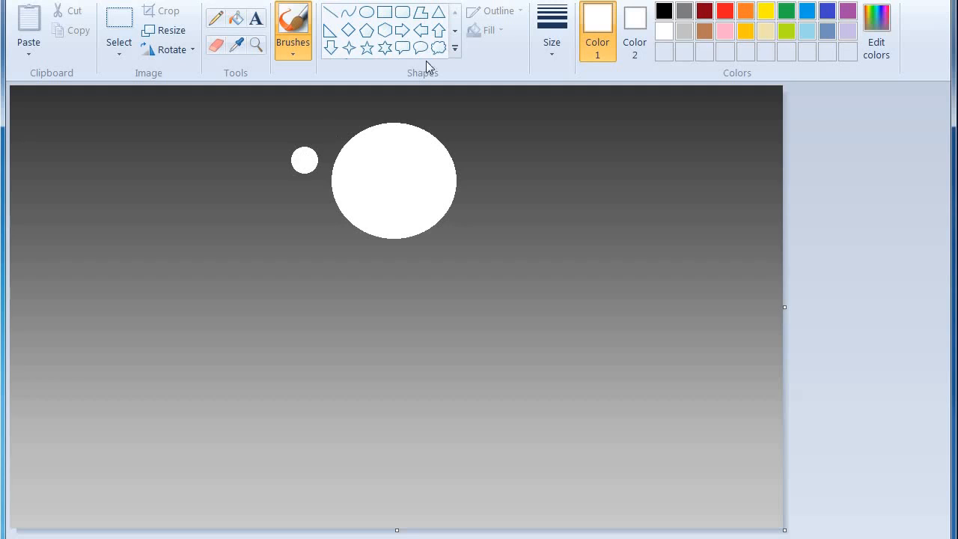
pyautogui.hotkey('ctrl', 'z')
pyautogui.click(664, 11)
pyautogui.click(636, 199)
pyautogui.hotkey('ctrl', 'z')
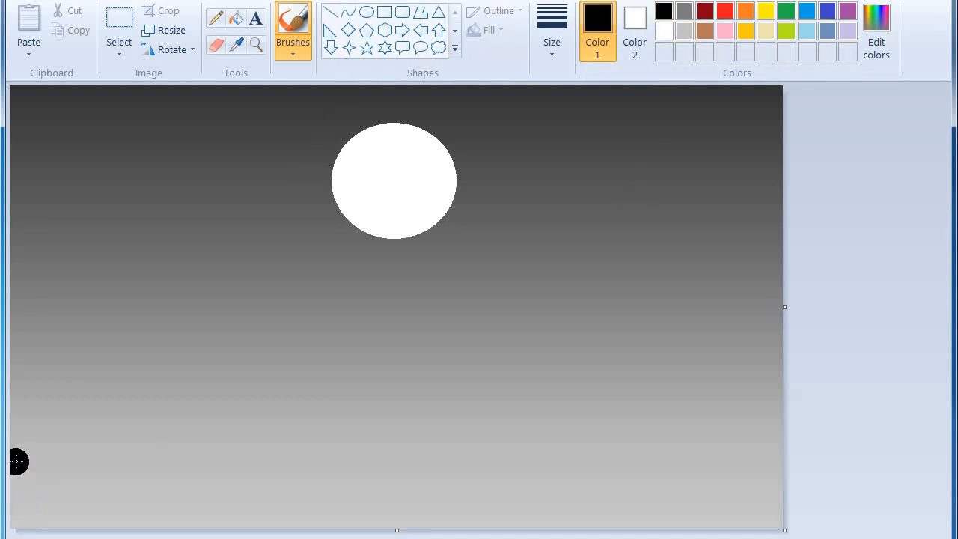
pyautogui.moveTo(16, 460)
pyautogui.mouseDown()
pyautogui.moveTo(306, 495)
pyautogui.moveTo(843, 525)
pyautogui.moveTo(745, 537)
pyautogui.moveTo(38, 527)
pyautogui.moveTo(24, 522)
pyautogui.moveTo(10, 480)
pyautogui.moveTo(165, 490)
pyautogui.moveTo(96, 487)
pyautogui.mouseUp()
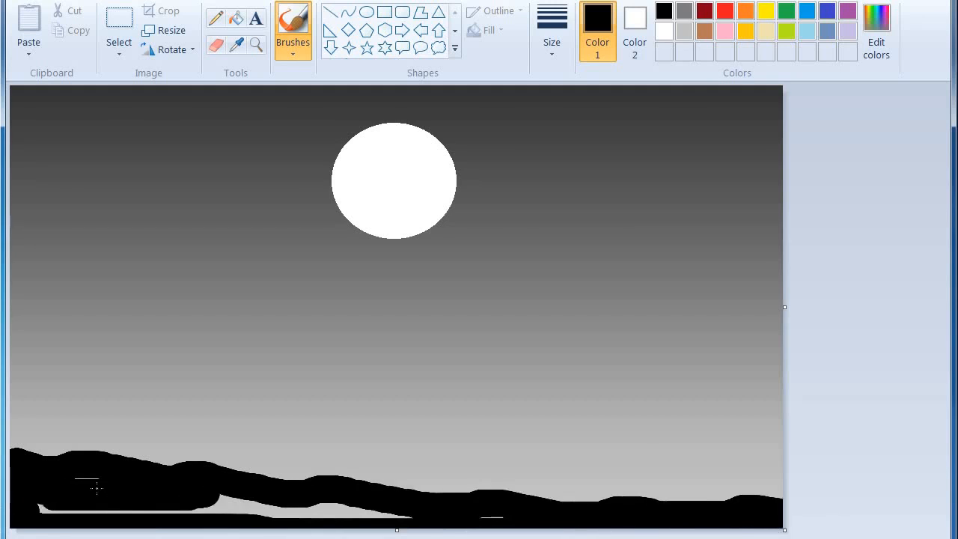
pyautogui.moveTo(34, 497); pyautogui.dragTo(102, 509)
pyautogui.moveTo(212, 500); pyautogui.dragTo(434, 514)
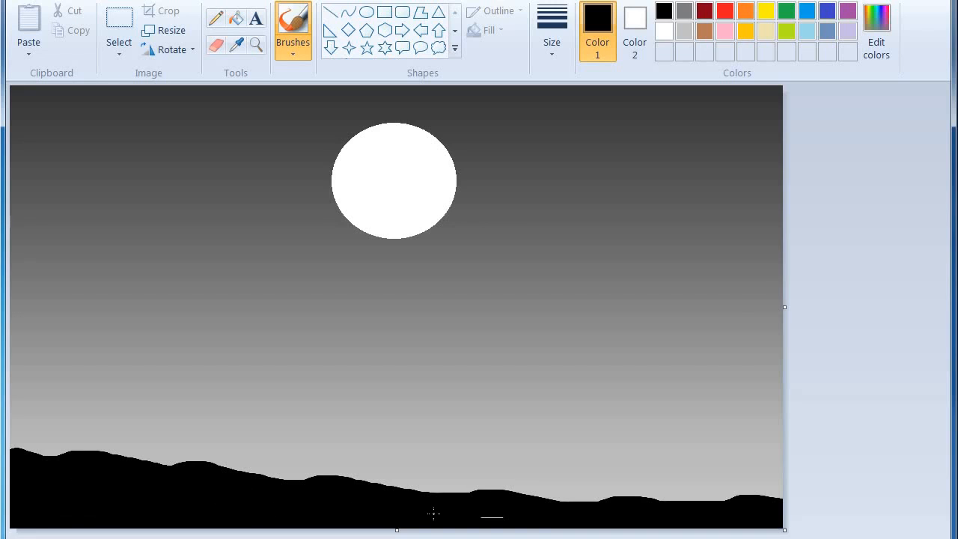
pyautogui.moveTo(371, 476)
pyautogui.mouseDown()
pyautogui.moveTo(296, 470)
pyautogui.moveTo(267, 492)
pyautogui.moveTo(183, 473)
pyautogui.moveTo(214, 463)
pyautogui.moveTo(301, 492)
pyautogui.moveTo(491, 508)
pyautogui.moveTo(575, 498)
pyautogui.moveTo(758, 508)
pyautogui.moveTo(512, 495)
pyautogui.moveTo(489, 480)
pyautogui.moveTo(444, 483)
pyautogui.moveTo(406, 465)
pyautogui.moveTo(366, 482)
pyautogui.moveTo(326, 438)
pyautogui.moveTo(245, 471)
pyautogui.moveTo(146, 451)
pyautogui.moveTo(149, 467)
pyautogui.moveTo(107, 439)
pyautogui.moveTo(97, 459)
pyautogui.moveTo(85, 452)
pyautogui.moveTo(66, 469)
pyautogui.moveTo(15, 447)
pyautogui.mouseUp()
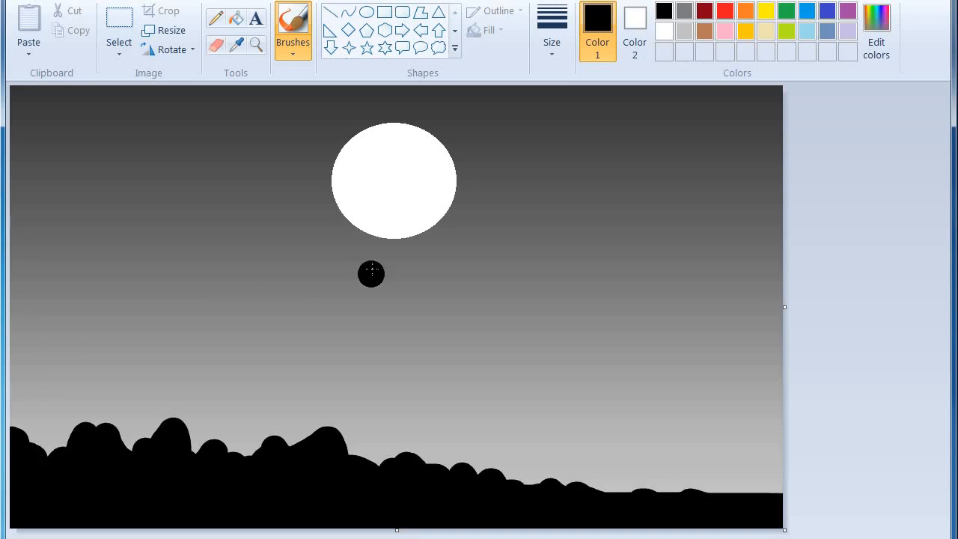
pyautogui.click(293, 55)
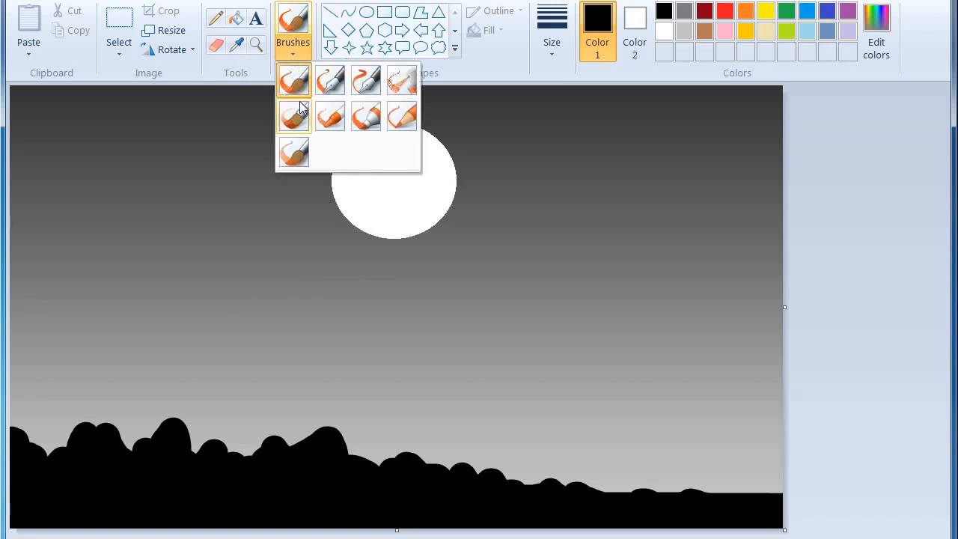
pyautogui.click(298, 91)
pyautogui.click(552, 45)
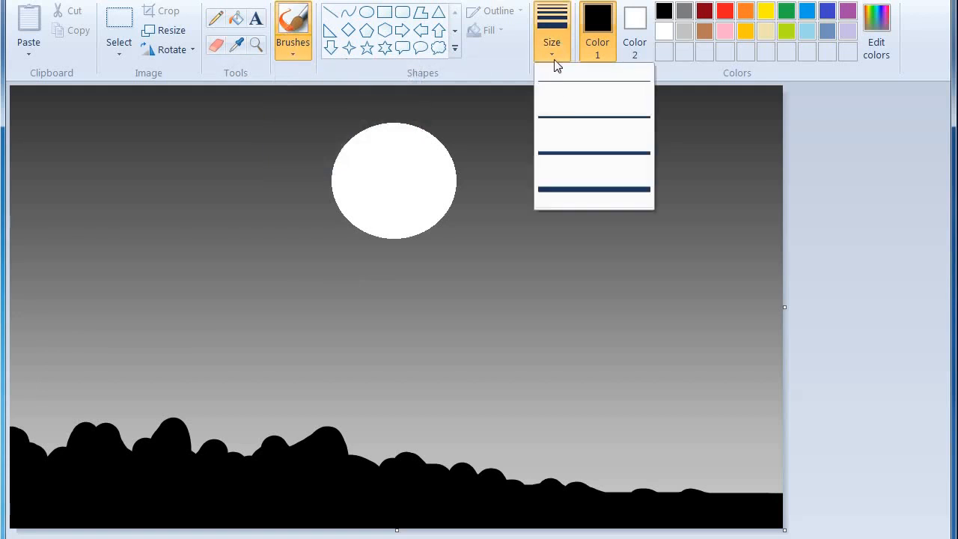
pyautogui.click(581, 199)
# Paint a bare black tree with a tall trunk and three branches on the canvas's right side, using the Oil brush at the thinnest size
pyautogui.click(304, 56)
pyautogui.click(294, 116)
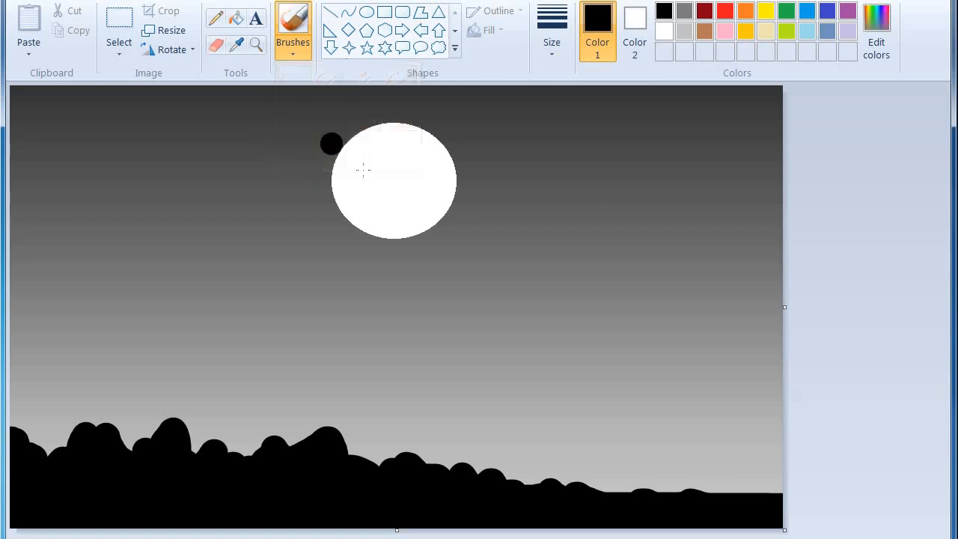
pyautogui.click(567, 41)
pyautogui.click(577, 83)
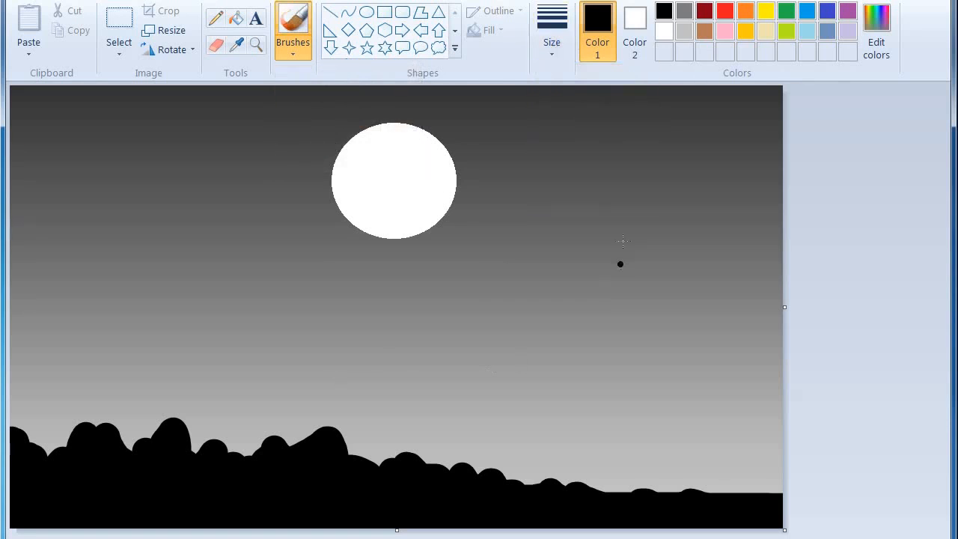
pyautogui.moveTo(675, 179); pyautogui.dragTo(692, 497)
pyautogui.moveTo(611, 161)
pyautogui.mouseDown()
pyautogui.moveTo(674, 262)
pyautogui.moveTo(683, 295)
pyautogui.moveTo(678, 492)
pyautogui.mouseUp()
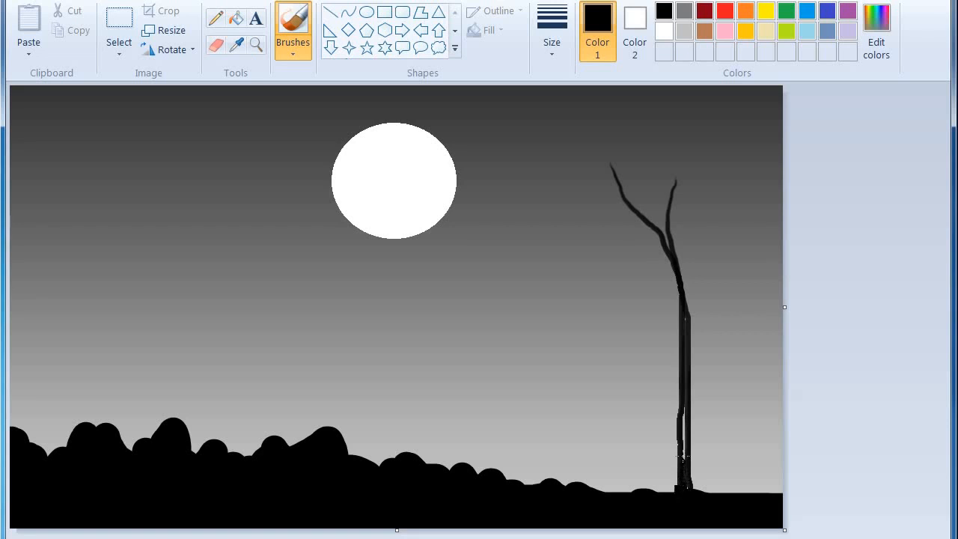
pyautogui.moveTo(684, 391); pyautogui.dragTo(684, 346)
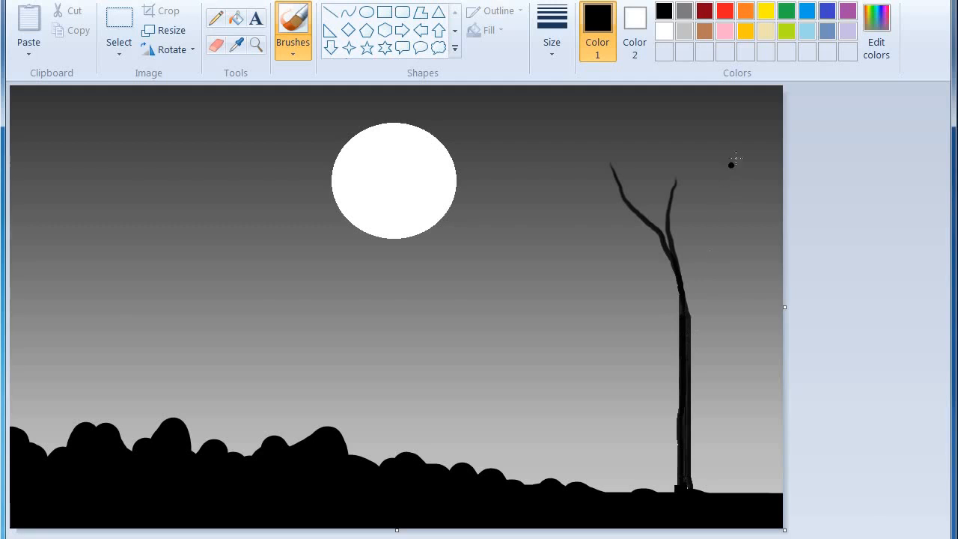
pyautogui.moveTo(760, 196); pyautogui.dragTo(687, 329)
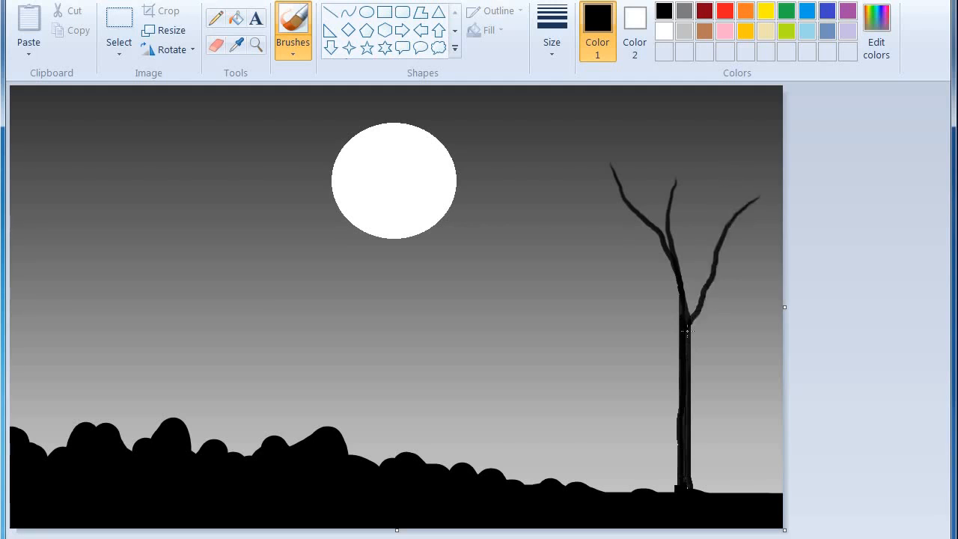
# Add side branches and twigs to the tall tree's existing limbs and along both sides of its upper trunk
pyautogui.moveTo(726, 184); pyautogui.dragTo(725, 222)
pyautogui.moveTo(727, 266); pyautogui.dragTo(711, 275)
pyautogui.moveTo(632, 129); pyautogui.dragTo(640, 210)
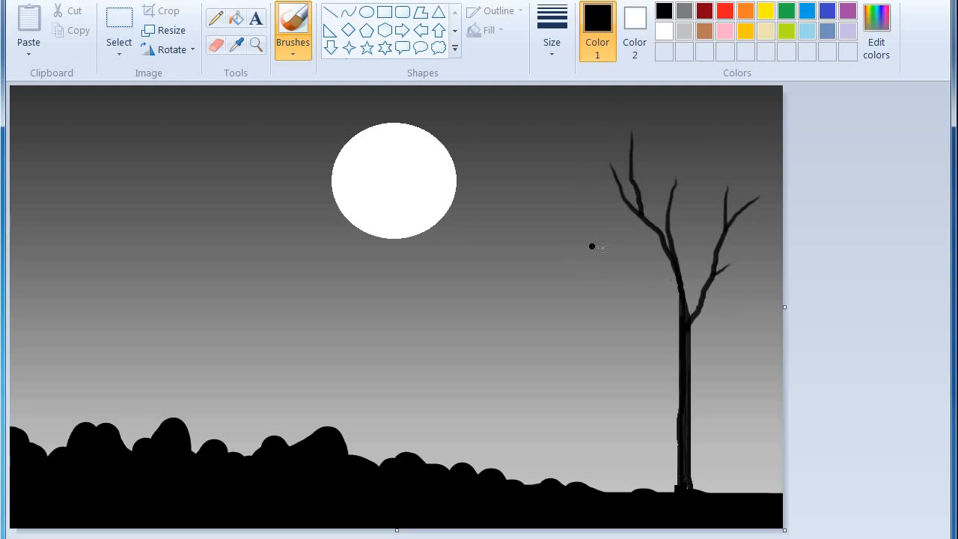
pyautogui.moveTo(593, 246); pyautogui.dragTo(677, 286)
pyautogui.moveTo(607, 297)
pyautogui.mouseDown()
pyautogui.moveTo(638, 318)
pyautogui.moveTo(681, 378)
pyautogui.mouseUp()
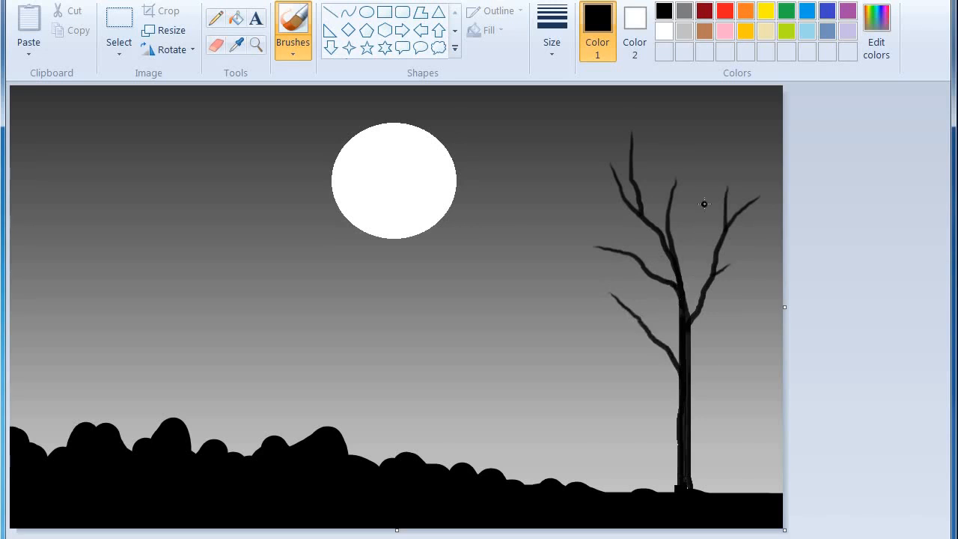
pyautogui.moveTo(689, 205); pyautogui.dragTo(666, 229)
pyautogui.moveTo(706, 199); pyautogui.dragTo(725, 219)
pyautogui.moveTo(648, 315); pyautogui.dragTo(656, 336)
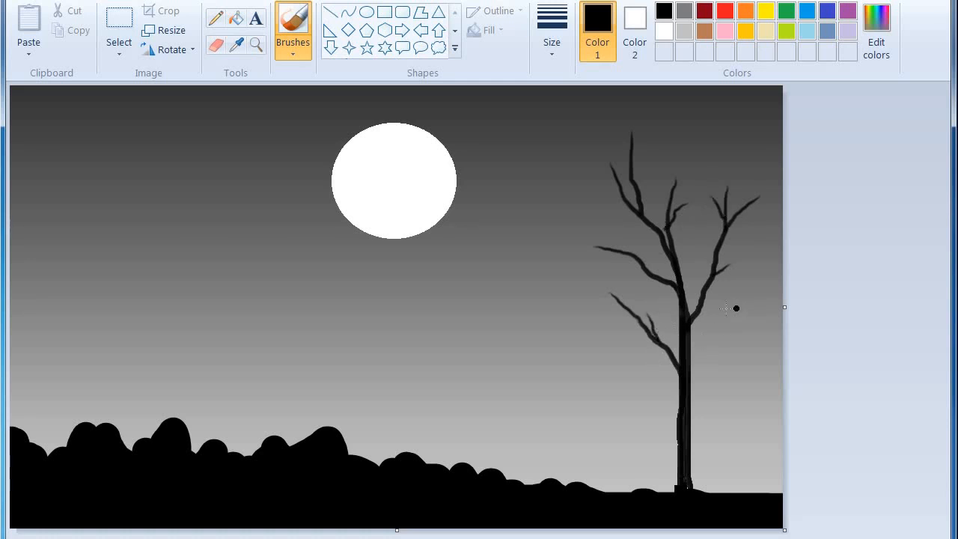
pyautogui.moveTo(739, 307); pyautogui.dragTo(688, 336)
pyautogui.moveTo(558, 194); pyautogui.dragTo(674, 266)
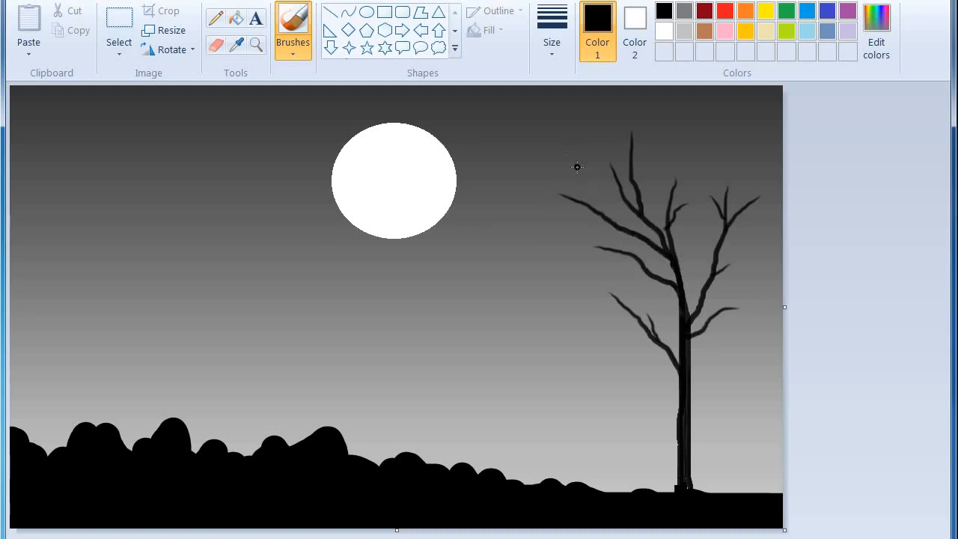
pyautogui.moveTo(577, 167); pyautogui.dragTo(620, 219)
# Extend the tall tree's crown upward, add lower branches and twigs on both sides, and flare the trunk's base
pyautogui.moveTo(699, 117); pyautogui.dragTo(677, 182)
pyautogui.moveTo(717, 133)
pyautogui.mouseDown()
pyautogui.moveTo(705, 188)
pyautogui.moveTo(722, 212)
pyautogui.mouseUp()
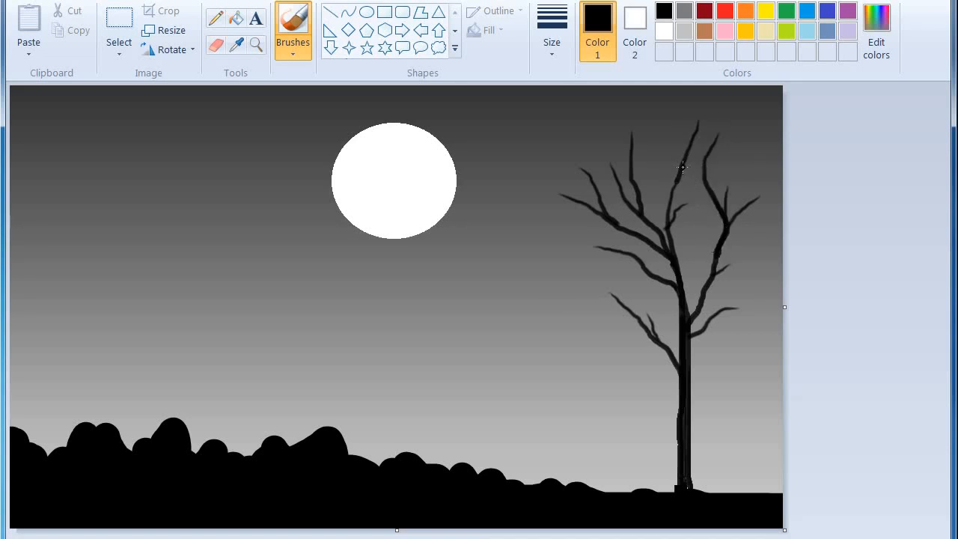
pyautogui.moveTo(676, 181); pyautogui.dragTo(669, 240)
pyautogui.moveTo(676, 196); pyautogui.dragTo(660, 197)
pyautogui.moveTo(658, 147); pyautogui.dragTo(671, 179)
pyautogui.moveTo(707, 239); pyautogui.dragTo(715, 253)
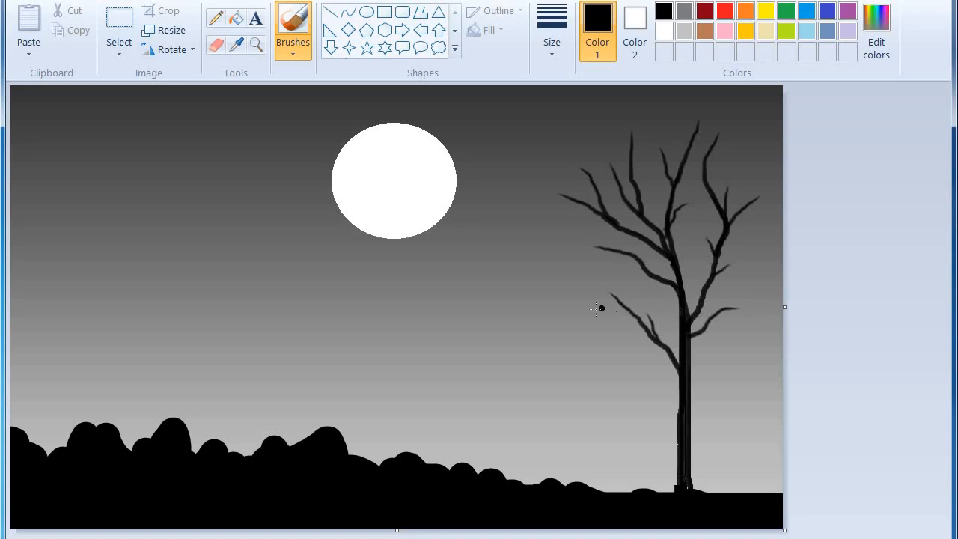
pyautogui.moveTo(608, 309); pyautogui.dragTo(634, 319)
pyautogui.moveTo(637, 272); pyautogui.dragTo(648, 274)
pyautogui.moveTo(736, 342)
pyautogui.mouseDown()
pyautogui.moveTo(696, 392)
pyautogui.moveTo(673, 487)
pyautogui.mouseUp()
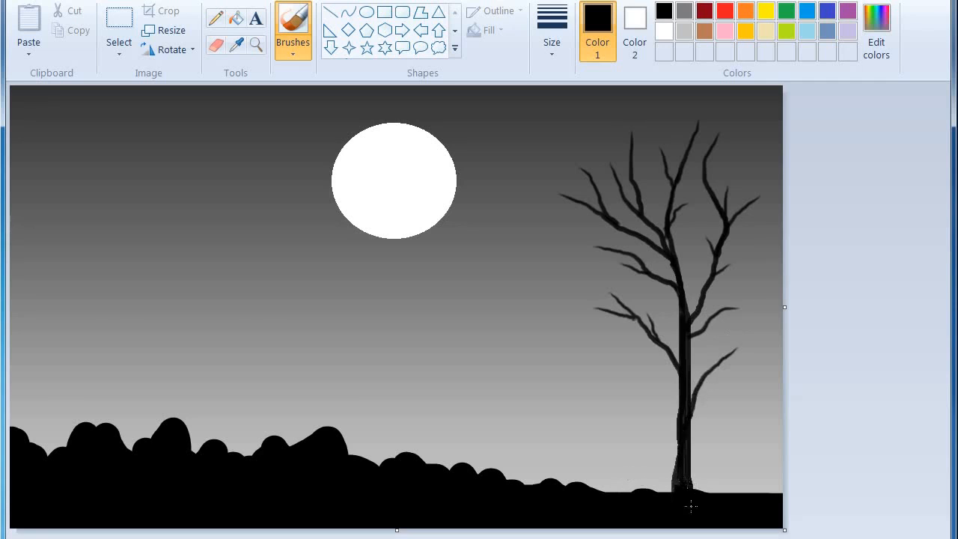
pyautogui.moveTo(705, 348); pyautogui.dragTo(700, 381)
pyautogui.moveTo(749, 355); pyautogui.dragTo(723, 364)
# Paint a shorter, curved bare tree between the moon and the tall tree, with forked upper branches and a twiggy branch on its left
pyautogui.moveTo(536, 245)
pyautogui.mouseDown()
pyautogui.moveTo(551, 386)
pyautogui.moveTo(527, 485)
pyautogui.moveTo(542, 466)
pyautogui.mouseUp()
pyautogui.moveTo(588, 325)
pyautogui.mouseDown()
pyautogui.moveTo(552, 361)
pyautogui.moveTo(539, 495)
pyautogui.moveTo(535, 463)
pyautogui.moveTo(534, 486)
pyautogui.mouseUp()
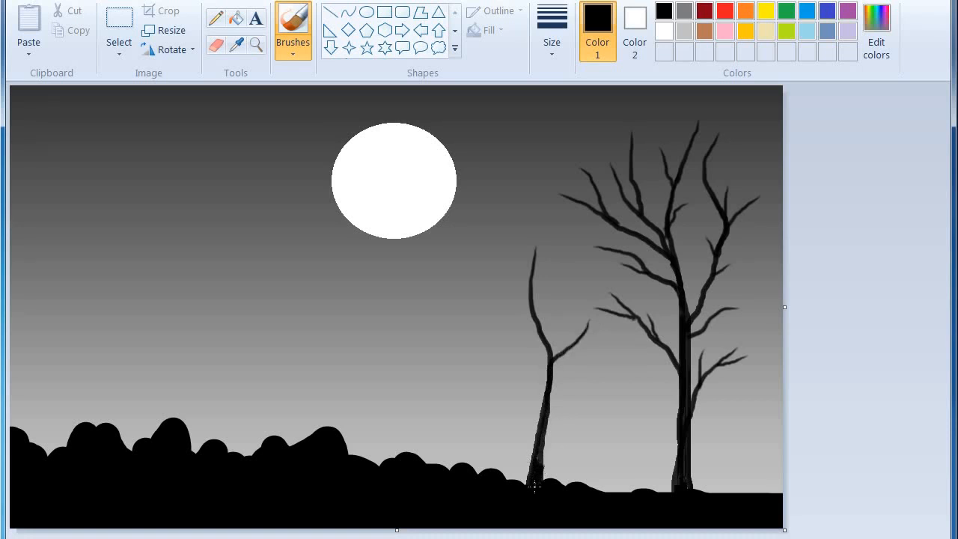
pyautogui.moveTo(504, 257); pyautogui.dragTo(547, 349)
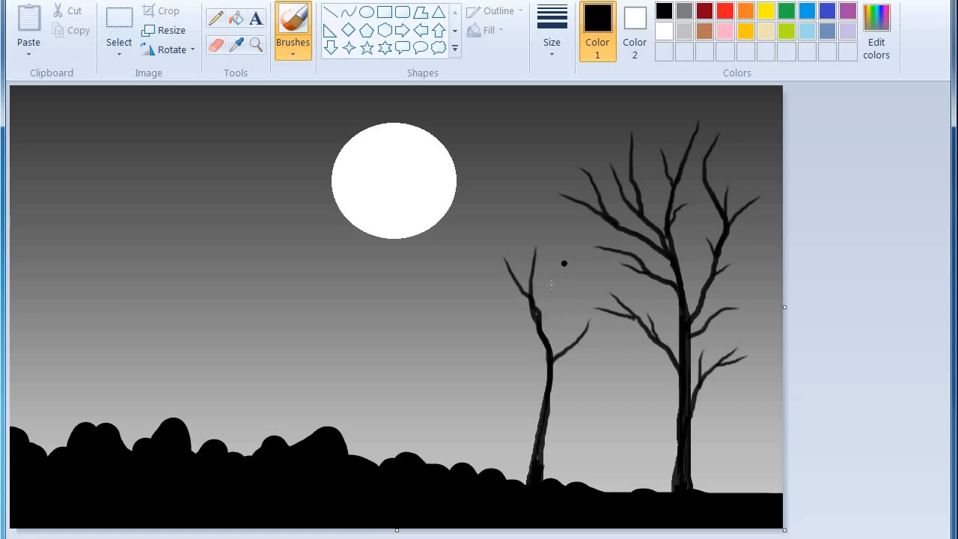
pyautogui.moveTo(551, 285)
pyautogui.mouseDown()
pyautogui.moveTo(528, 372)
pyautogui.moveTo(541, 412)
pyautogui.mouseUp()
pyautogui.moveTo(527, 340); pyautogui.dragTo(531, 372)
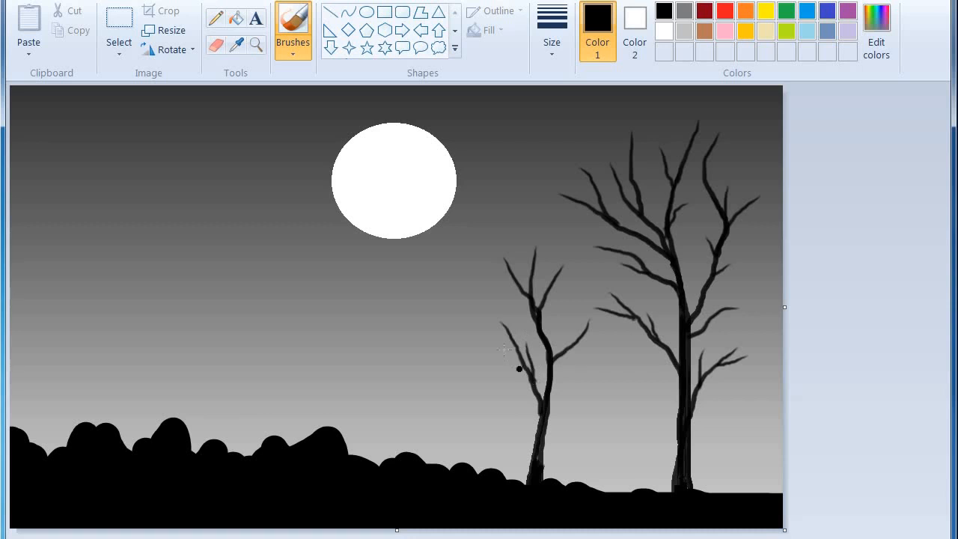
pyautogui.moveTo(488, 332); pyautogui.dragTo(516, 346)
pyautogui.moveTo(507, 301); pyautogui.dragTo(522, 356)
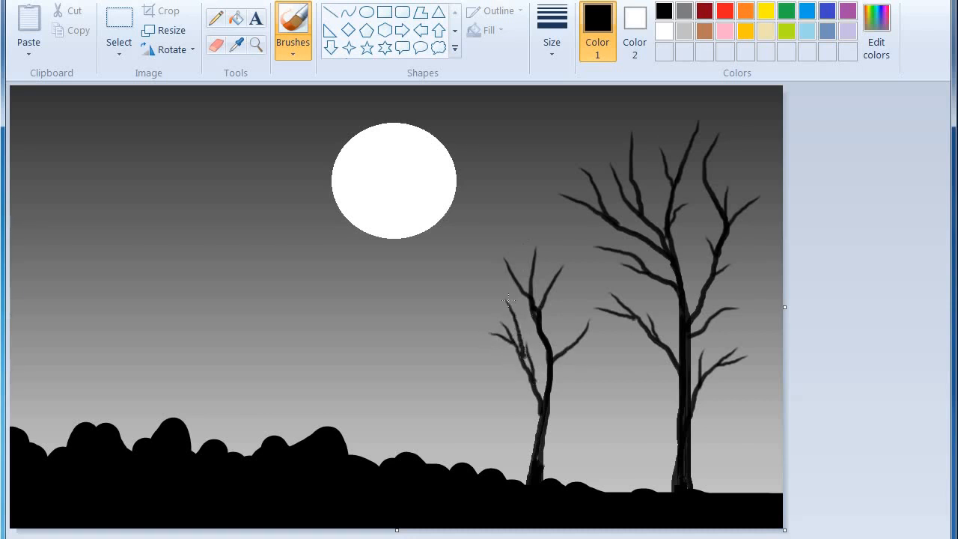
pyautogui.hotkey('ctrl', 'z')
pyautogui.moveTo(508, 196); pyautogui.dragTo(520, 254)
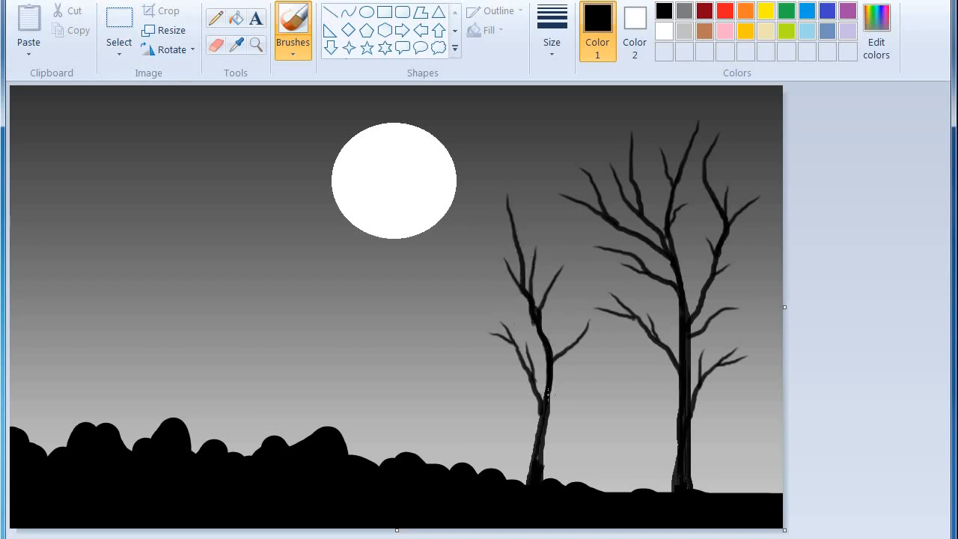
# Thicken the shorter tree's trunk base, add low right-hand branches and more twigs, and undo the last twig beside the trunk
pyautogui.moveTo(547, 431); pyautogui.dragTo(545, 483)
pyautogui.moveTo(583, 368); pyautogui.dragTo(548, 446)
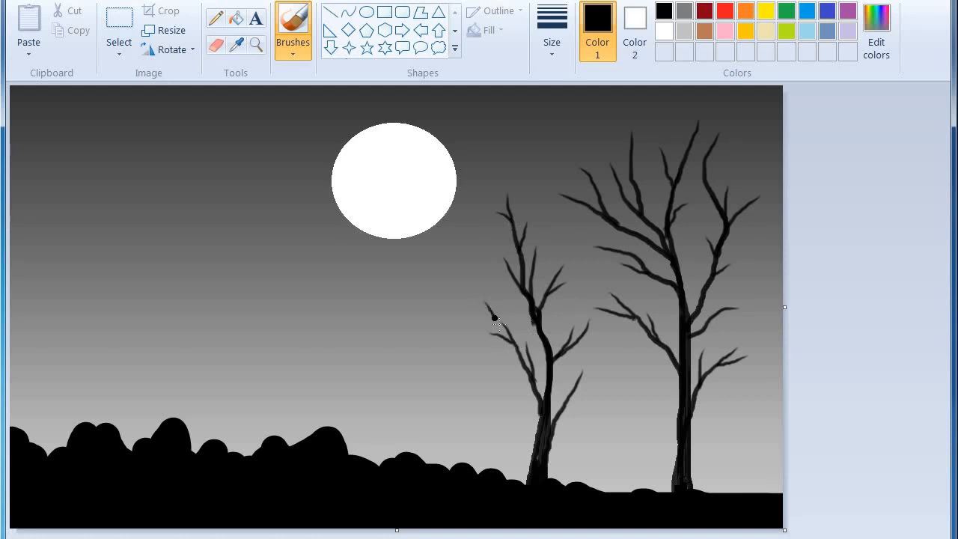
pyautogui.moveTo(510, 337); pyautogui.dragTo(525, 364)
pyautogui.moveTo(587, 362); pyautogui.dragTo(554, 427)
pyautogui.moveTo(615, 357); pyautogui.dragTo(581, 376)
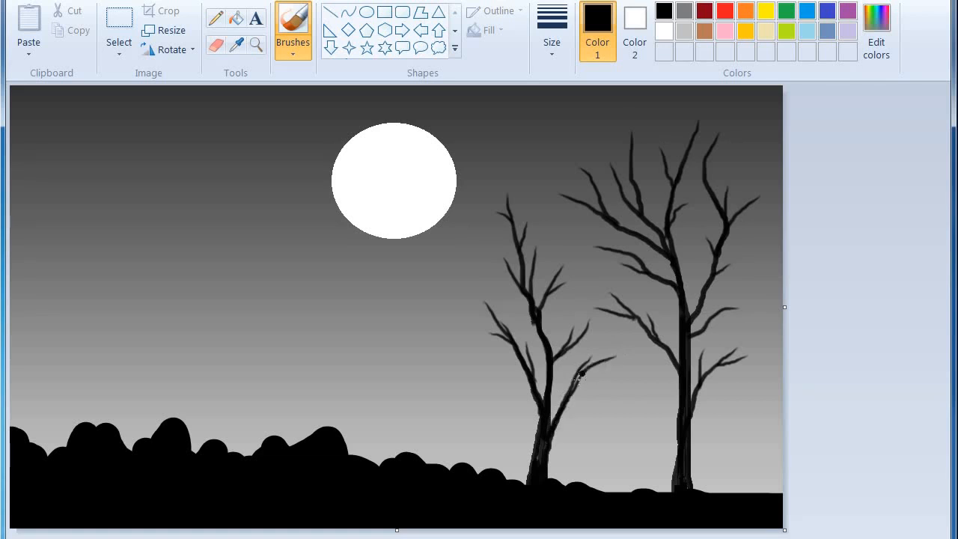
pyautogui.moveTo(552, 439); pyautogui.dragTo(543, 480)
pyautogui.moveTo(550, 448); pyautogui.dragTo(552, 485)
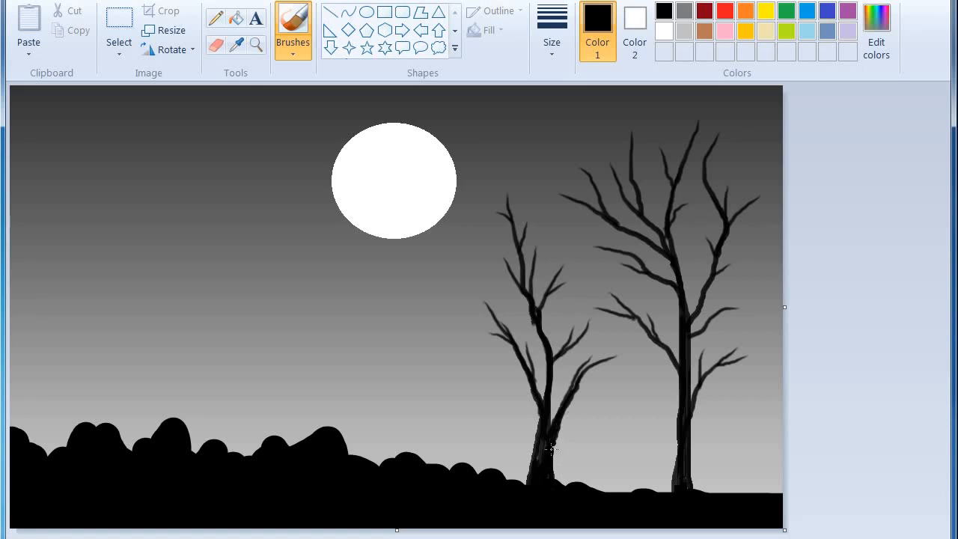
pyautogui.moveTo(627, 386)
pyautogui.mouseDown()
pyautogui.moveTo(584, 396)
pyautogui.moveTo(560, 416)
pyautogui.mouseUp()
pyautogui.moveTo(529, 329); pyautogui.dragTo(548, 381)
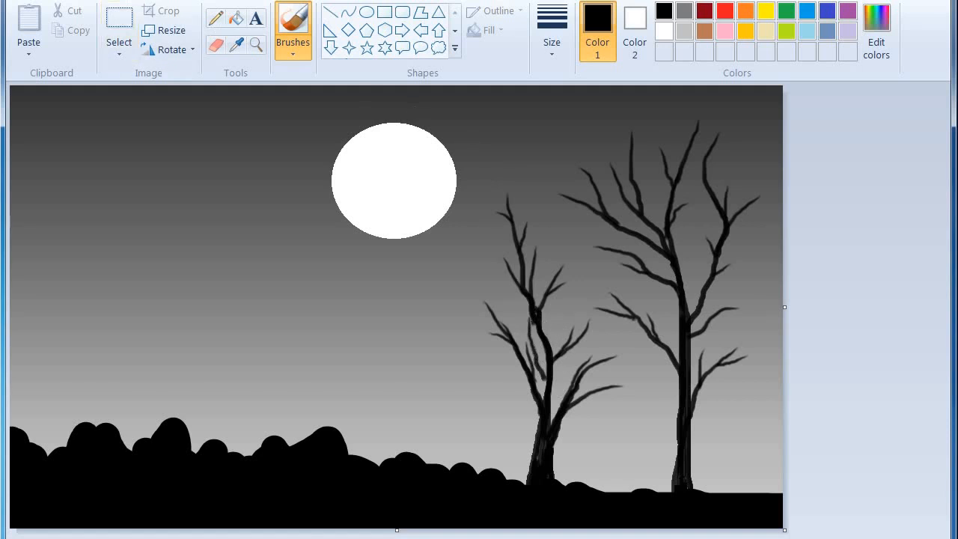
pyautogui.hotkey('ctrl', 'z')
pyautogui.click(321, 257)
# Paint spiky grass tufts between the two trees and to the right of the tall tree, using the second-thinnest Oil brush size
pyautogui.click(552, 34)
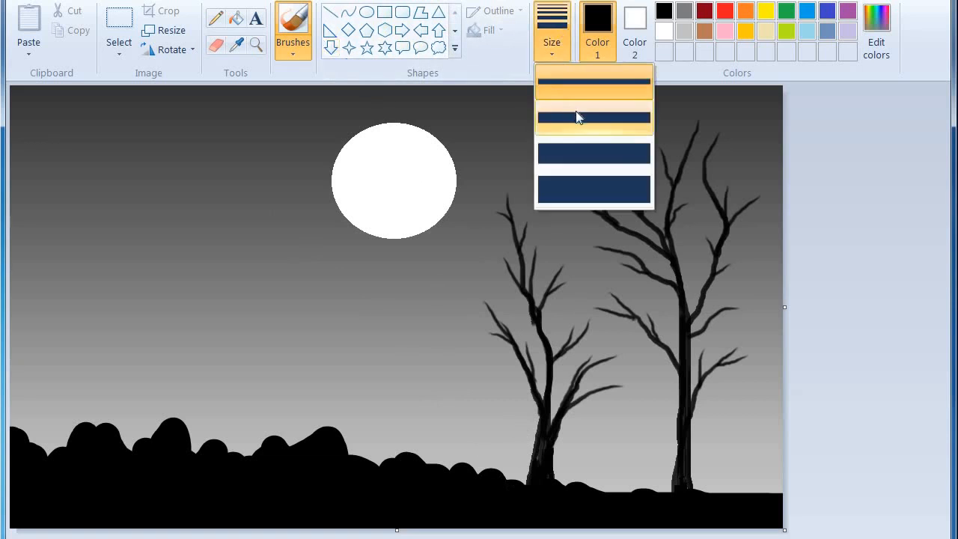
pyautogui.click(576, 100)
pyautogui.moveTo(599, 469)
pyautogui.mouseDown()
pyautogui.moveTo(613, 491)
pyautogui.moveTo(631, 472)
pyautogui.moveTo(617, 491)
pyautogui.moveTo(616, 462)
pyautogui.moveTo(613, 491)
pyautogui.moveTo(619, 464)
pyautogui.moveTo(604, 486)
pyautogui.moveTo(602, 466)
pyautogui.moveTo(612, 480)
pyautogui.mouseUp()
pyautogui.moveTo(616, 447); pyautogui.dragTo(607, 485)
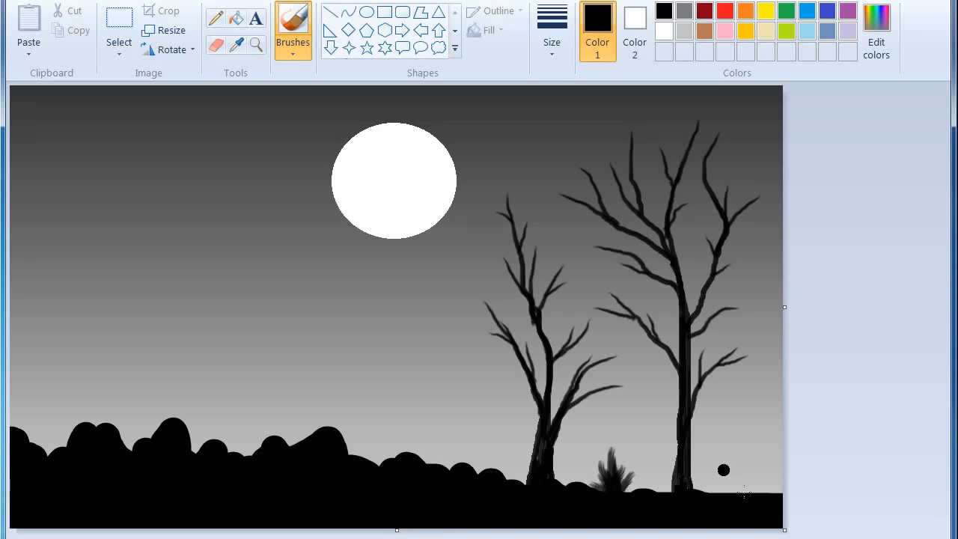
pyautogui.moveTo(723, 466); pyautogui.dragTo(745, 490)
pyautogui.moveTo(726, 459); pyautogui.dragTo(746, 489)
pyautogui.moveTo(758, 453); pyautogui.dragTo(746, 488)
pyautogui.moveTo(738, 441); pyautogui.dragTo(745, 494)
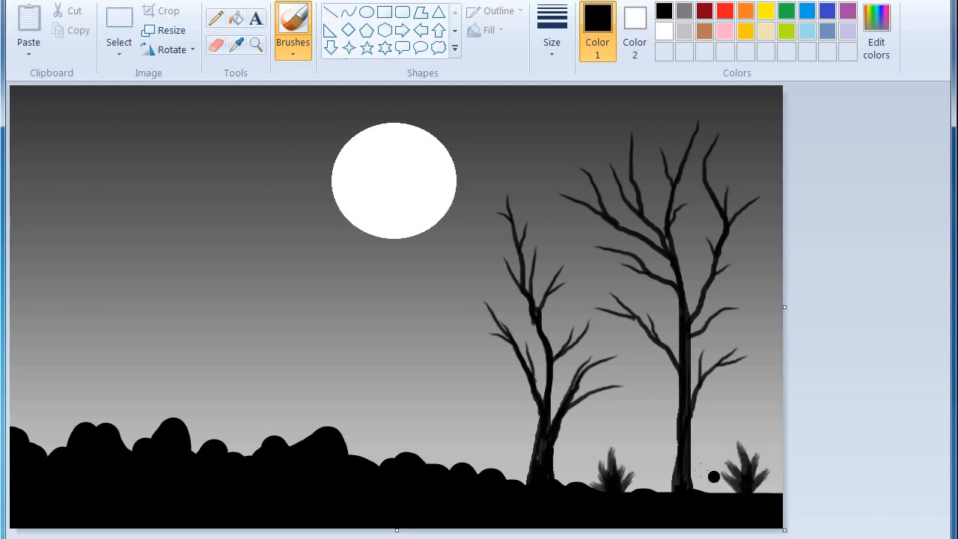
pyautogui.moveTo(698, 469)
pyautogui.mouseDown()
pyautogui.moveTo(716, 492)
pyautogui.moveTo(723, 465)
pyautogui.moveTo(710, 493)
pyautogui.mouseUp()
pyautogui.moveTo(704, 449); pyautogui.dragTo(713, 492)
# Paint three more spiky plants along the ground: a small one left of the shorter tree and two larger ones on the bushy rise
pyautogui.moveTo(473, 452)
pyautogui.mouseDown()
pyautogui.moveTo(490, 481)
pyautogui.moveTo(502, 448)
pyautogui.moveTo(487, 471)
pyautogui.mouseUp()
pyautogui.moveTo(487, 436); pyautogui.dragTo(483, 473)
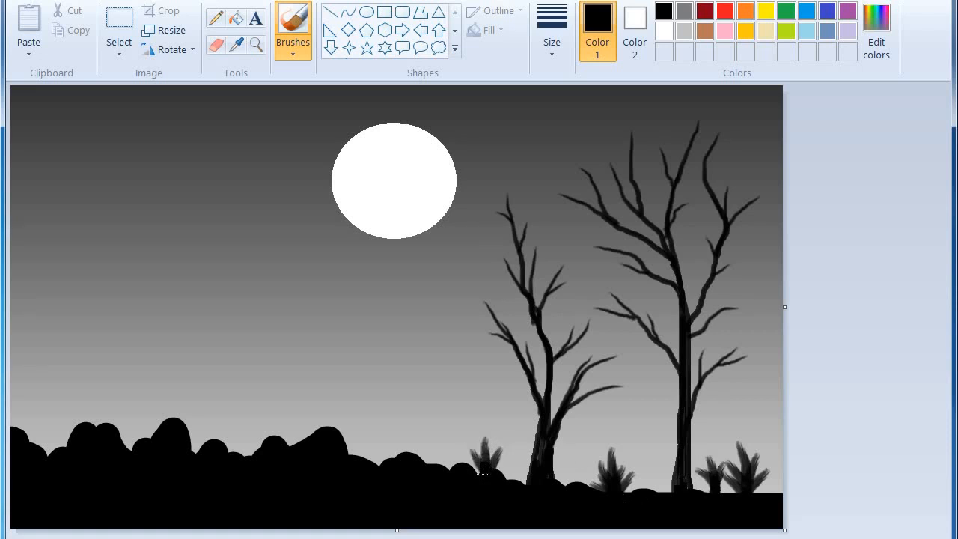
pyautogui.moveTo(395, 426); pyautogui.dragTo(410, 454)
pyautogui.moveTo(441, 424); pyautogui.dragTo(412, 451)
pyautogui.moveTo(417, 411); pyautogui.dragTo(416, 449)
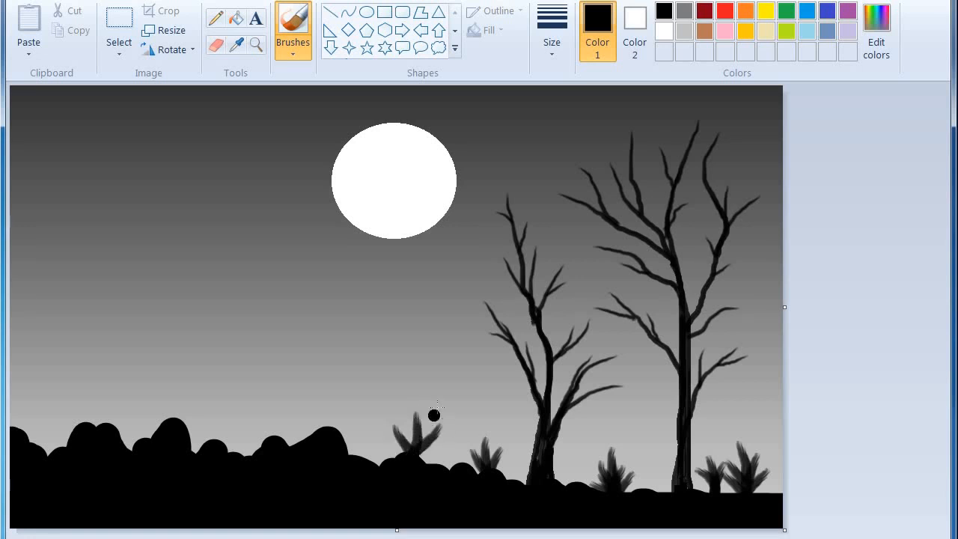
pyautogui.moveTo(436, 410); pyautogui.dragTo(417, 450)
pyautogui.moveTo(401, 410)
pyautogui.mouseDown()
pyautogui.moveTo(417, 451)
pyautogui.moveTo(448, 441)
pyautogui.moveTo(399, 463)
pyautogui.moveTo(382, 452)
pyautogui.moveTo(404, 455)
pyautogui.mouseUp()
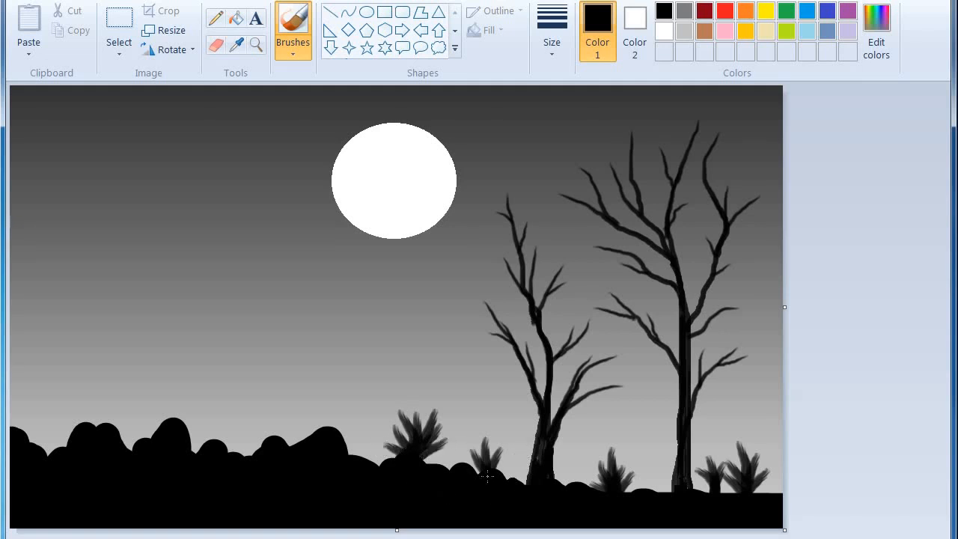
pyautogui.moveTo(271, 405)
pyautogui.mouseDown()
pyautogui.moveTo(301, 427)
pyautogui.moveTo(307, 445)
pyautogui.mouseUp()
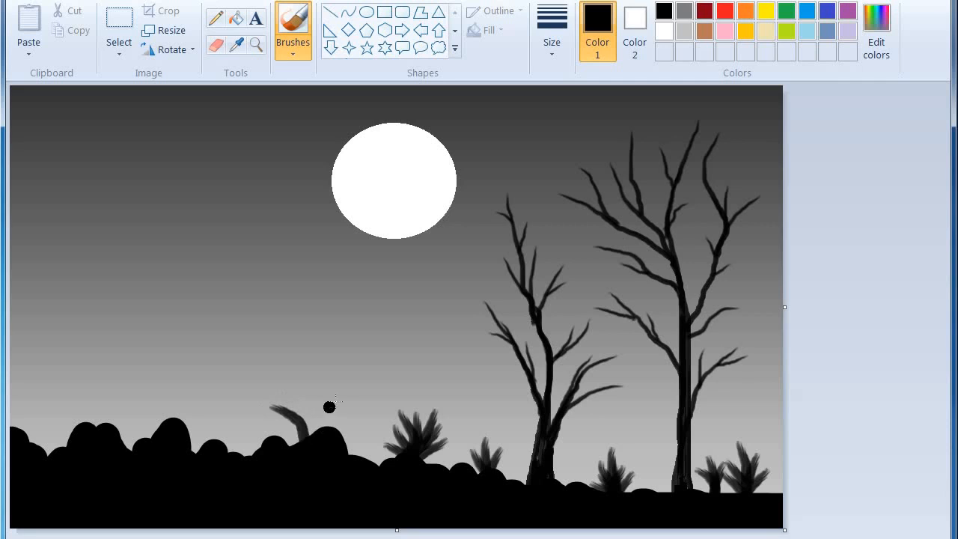
pyautogui.moveTo(334, 399); pyautogui.dragTo(306, 440)
pyautogui.moveTo(306, 395); pyautogui.dragTo(305, 439)
pyautogui.moveTo(321, 378)
pyautogui.mouseDown()
pyautogui.moveTo(312, 408)
pyautogui.moveTo(291, 393)
pyautogui.moveTo(302, 420)
pyautogui.moveTo(281, 428)
pyautogui.moveTo(298, 437)
pyautogui.moveTo(336, 421)
pyautogui.moveTo(292, 435)
pyautogui.moveTo(267, 418)
pyautogui.moveTo(294, 431)
pyautogui.mouseUp()
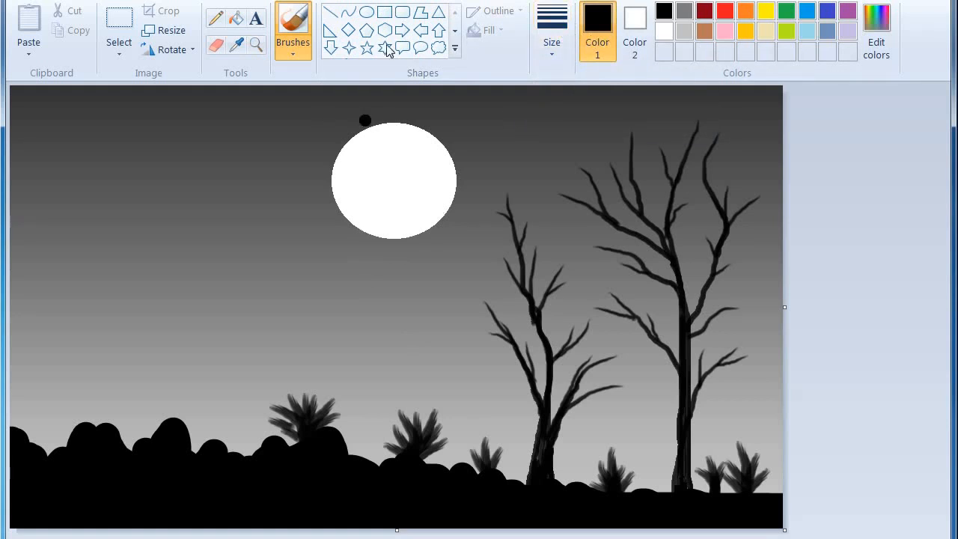
# Scatter small white dots across the sky as distant stars, using the round brush at the third size
pyautogui.click(349, 14)
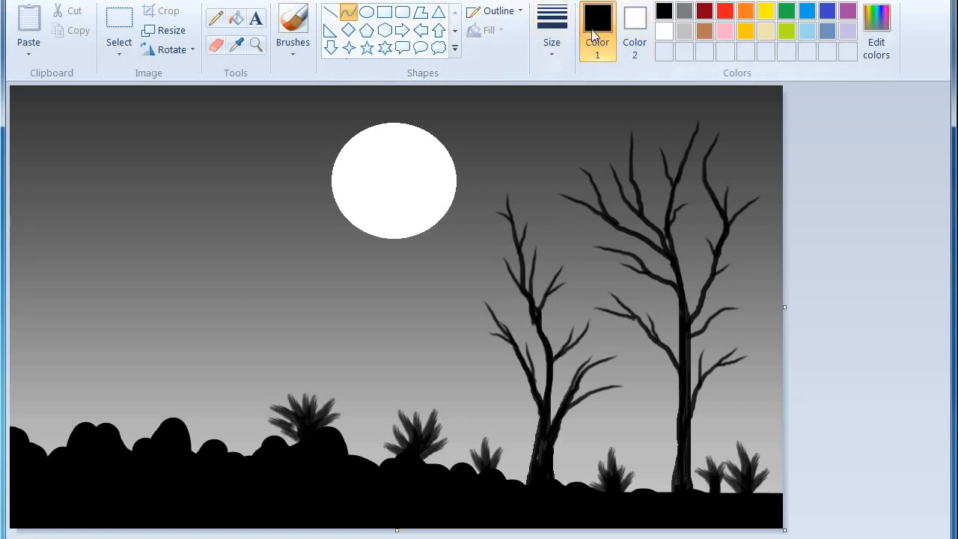
pyautogui.click(288, 49)
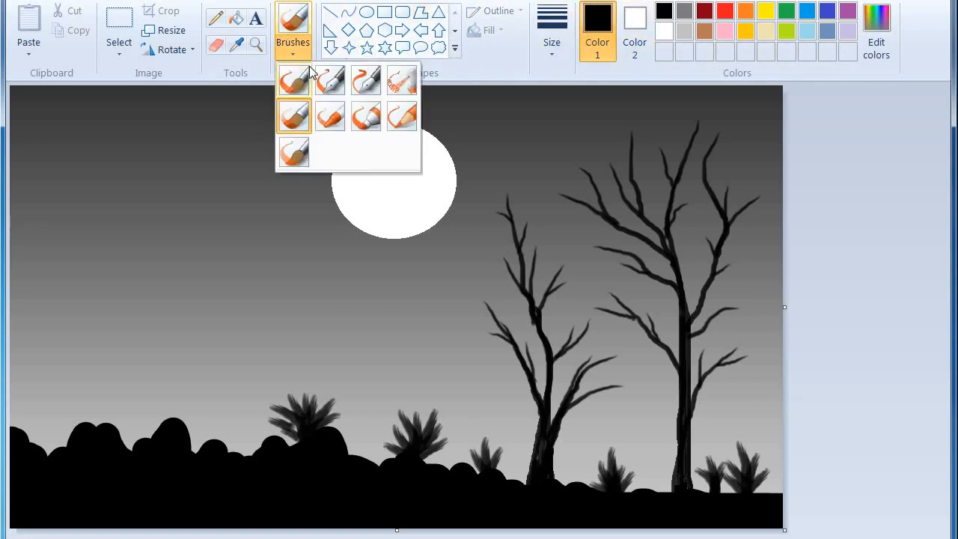
pyautogui.click(552, 30)
pyautogui.click(590, 144)
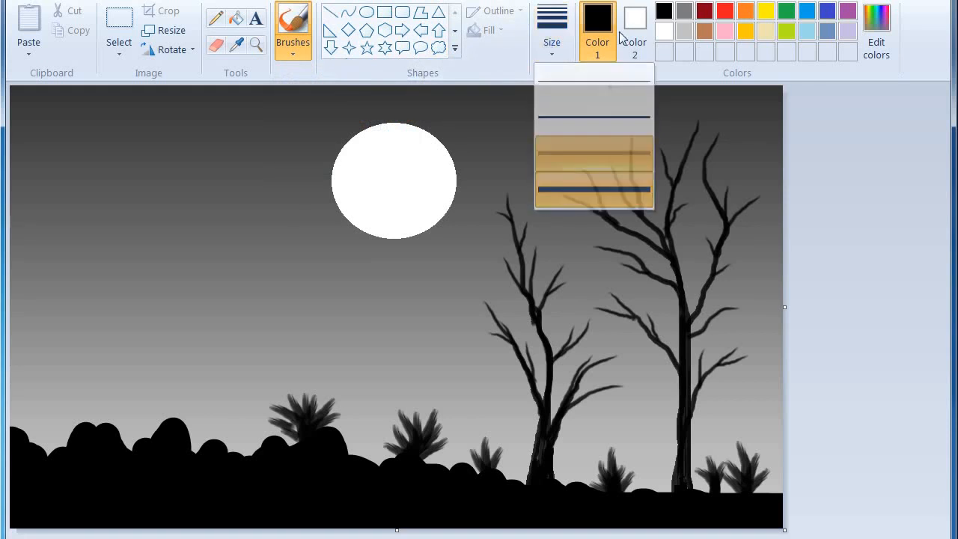
pyautogui.click(663, 30)
pyautogui.click(562, 120)
pyautogui.click(479, 107)
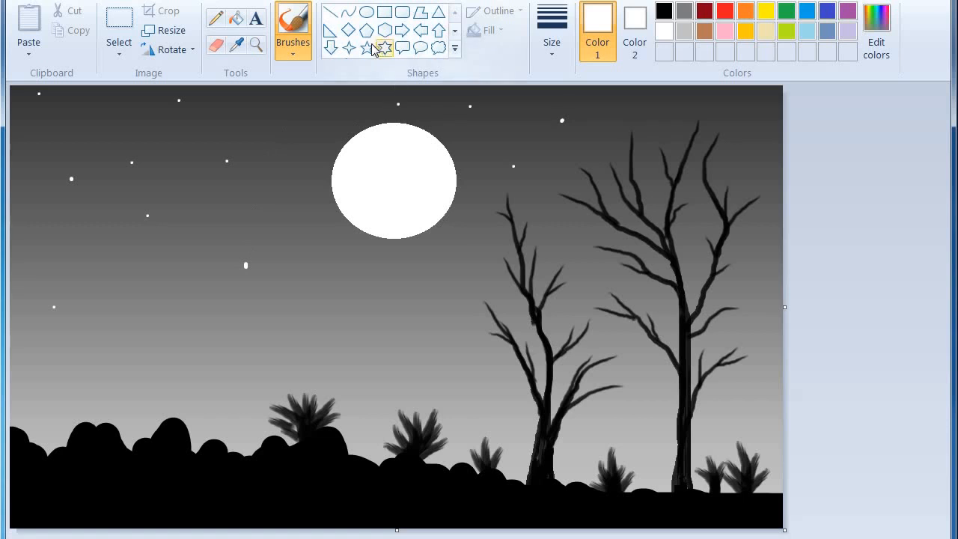
# Draw small white four-point stars of varying size across the sky, using the thinnest outline
pyautogui.click(349, 48)
pyautogui.click(555, 29)
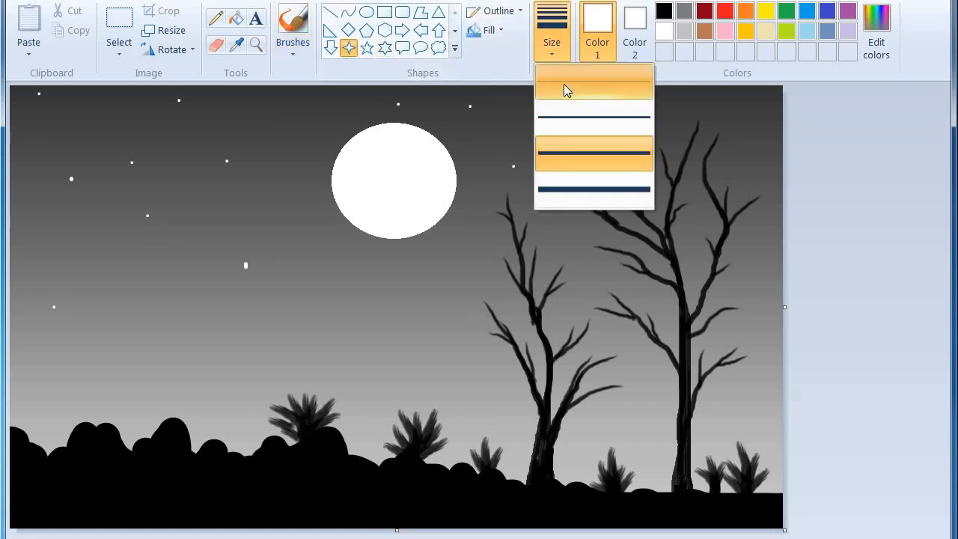
pyautogui.click(564, 84)
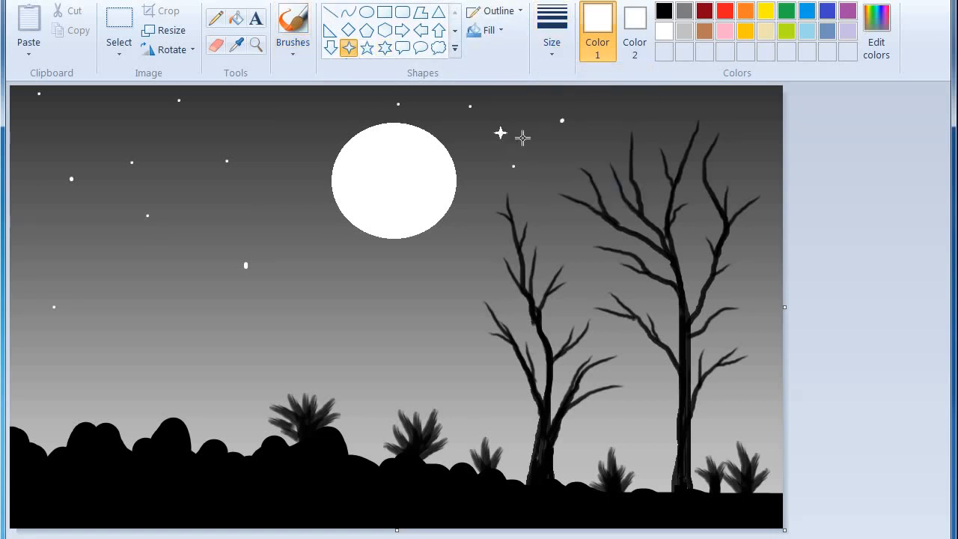
pyautogui.moveTo(662, 90); pyautogui.dragTo(676, 100)
pyautogui.moveTo(353, 289); pyautogui.dragTo(367, 303)
pyautogui.moveTo(238, 102); pyautogui.dragTo(246, 111)
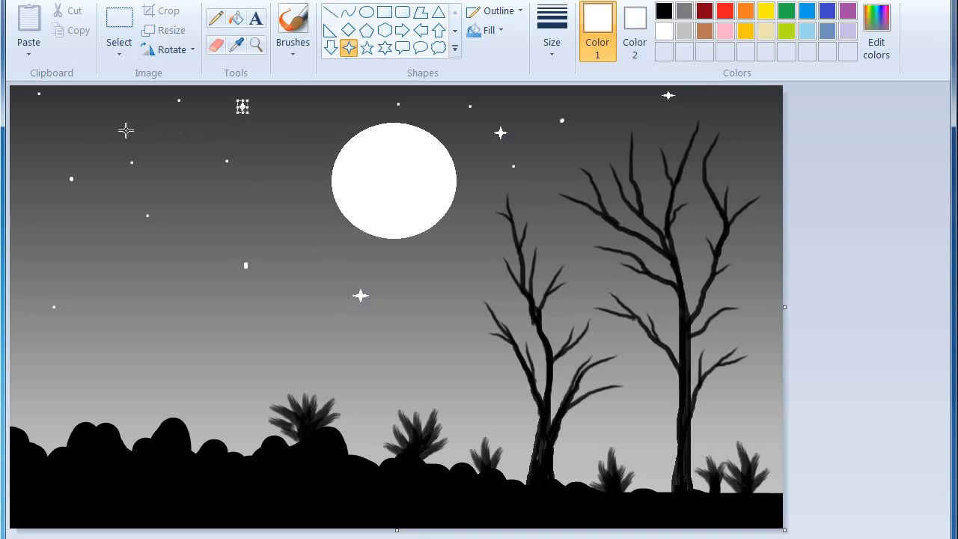
pyautogui.moveTo(75, 104); pyautogui.dragTo(94, 122)
pyautogui.moveTo(37, 199); pyautogui.dragTo(55, 217)
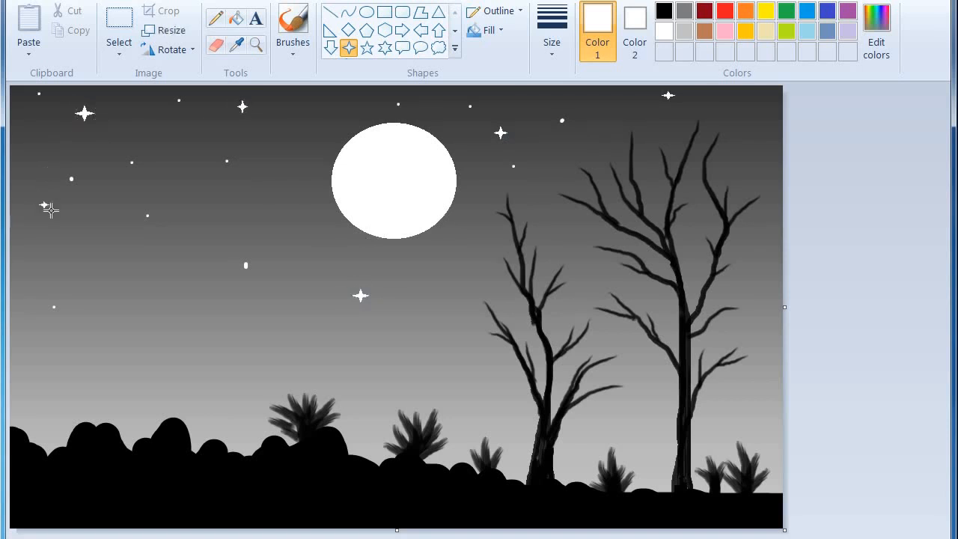
pyautogui.moveTo(125, 250); pyautogui.dragTo(169, 294)
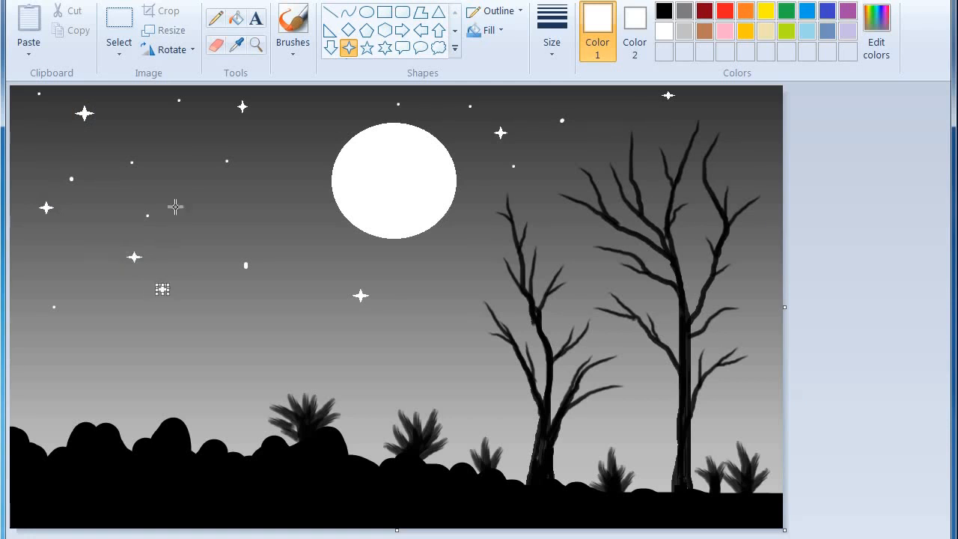
pyautogui.moveTo(186, 145); pyautogui.dragTo(195, 154)
pyautogui.moveTo(262, 171); pyautogui.dragTo(268, 176)
pyautogui.moveTo(739, 117); pyautogui.dragTo(748, 126)
pyautogui.moveTo(568, 217); pyautogui.dragTo(579, 227)
pyautogui.moveTo(429, 242); pyautogui.dragTo(439, 253)
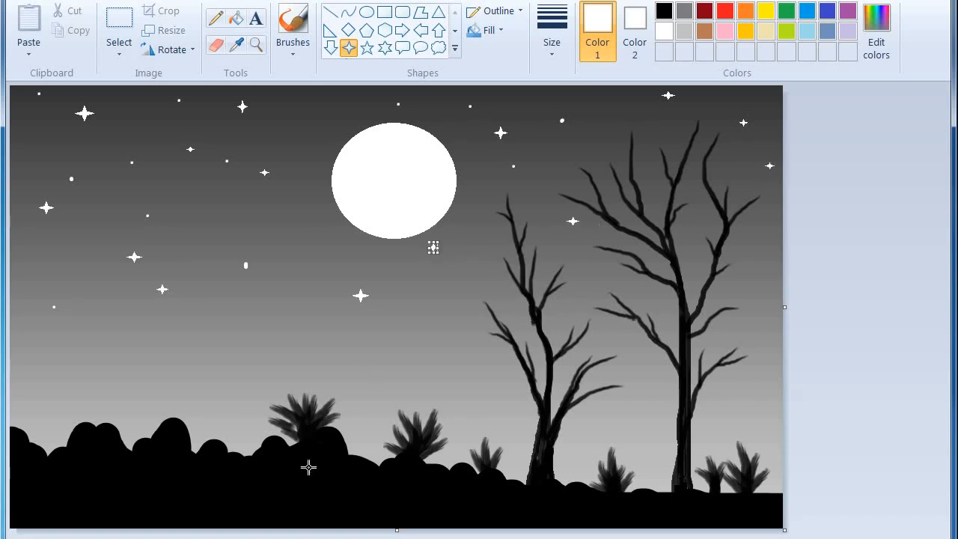